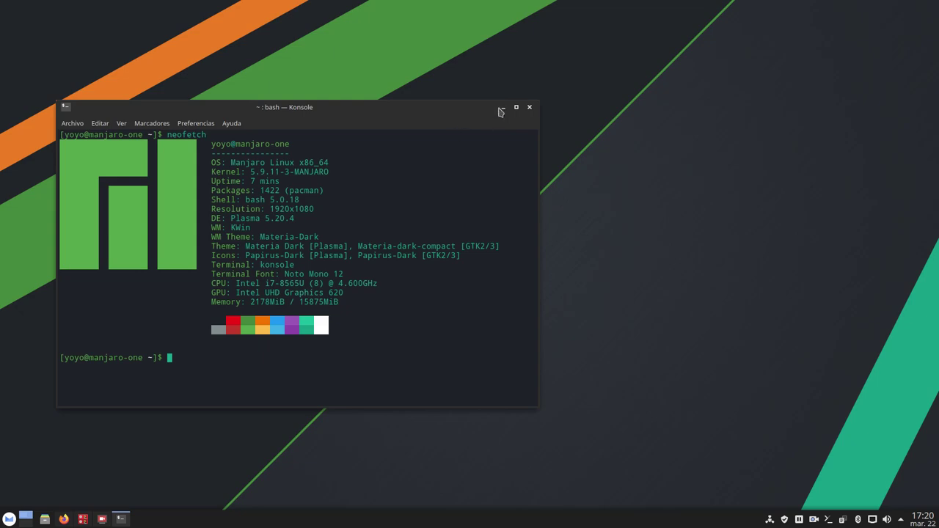
- Minimize the terminal, switch to Firefox and read the comments on the Materia KDE + Kvantum video, including the bridge wallpaper question, and minimize the browser
{"action": "left_click", "coordinate": [502, 107]}
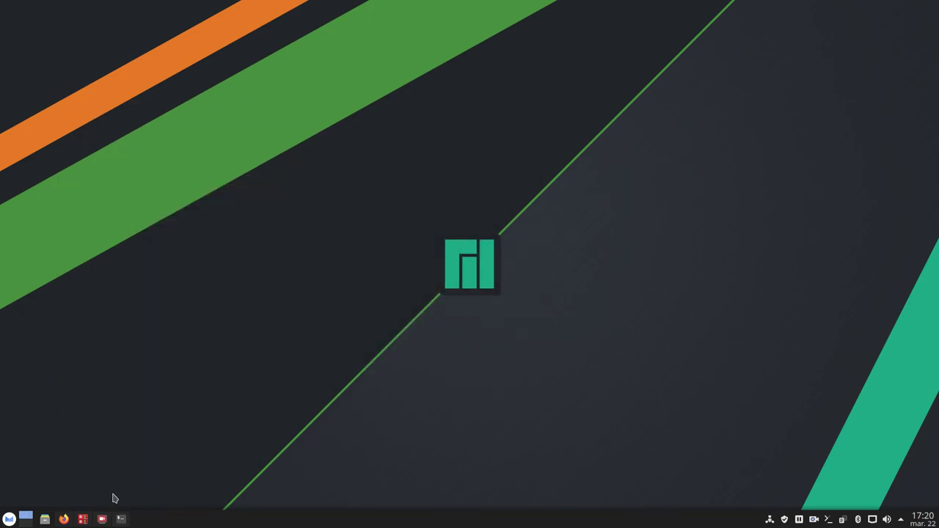
{"action": "left_click", "coordinate": [64, 519]}
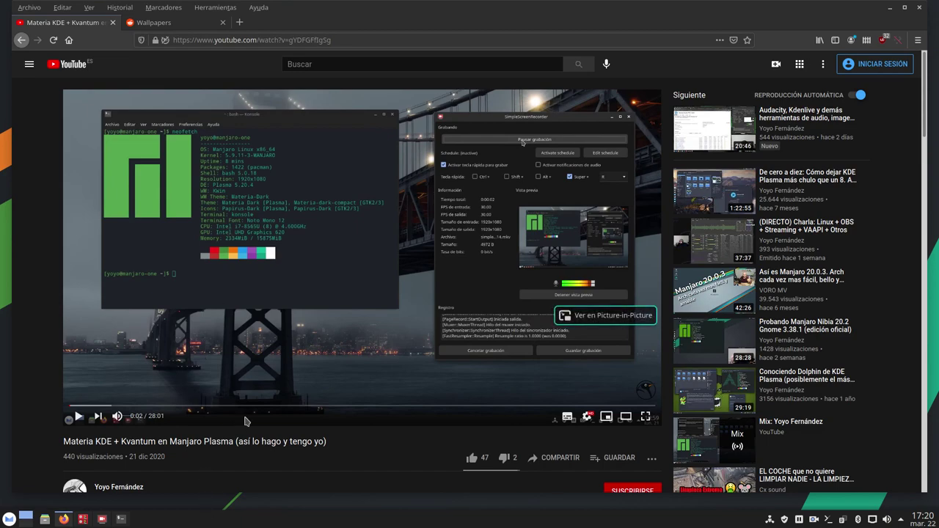
{"action": "scroll", "coordinate": [169, 430], "scroll_direction": "down", "scroll_amount": 10}
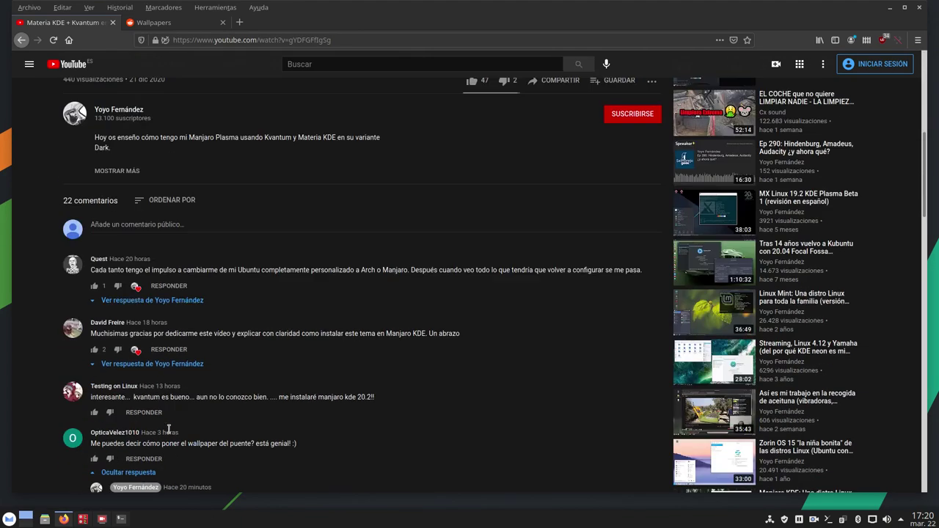
{"action": "scroll", "coordinate": [169, 431], "scroll_direction": "down", "scroll_amount": 1}
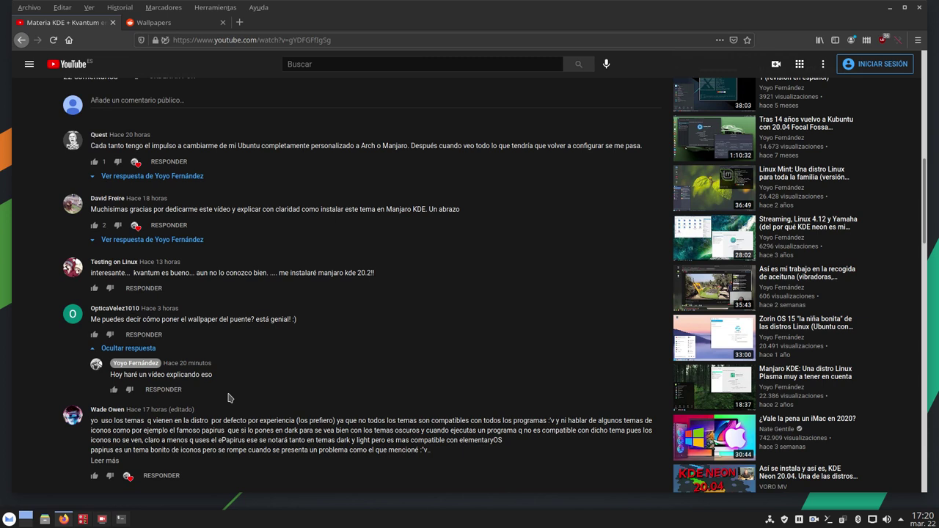
{"action": "left_click", "coordinate": [889, 7]}
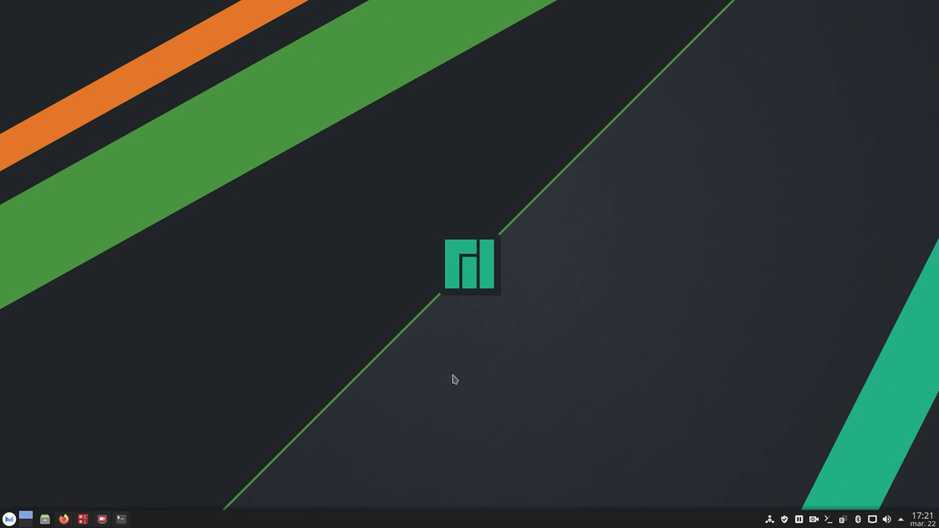
- Open the Dolphin file manager and navigate from the Manjaro system partition to the /usr/share/backgrounds folder
{"action": "left_click", "coordinate": [46, 520]}
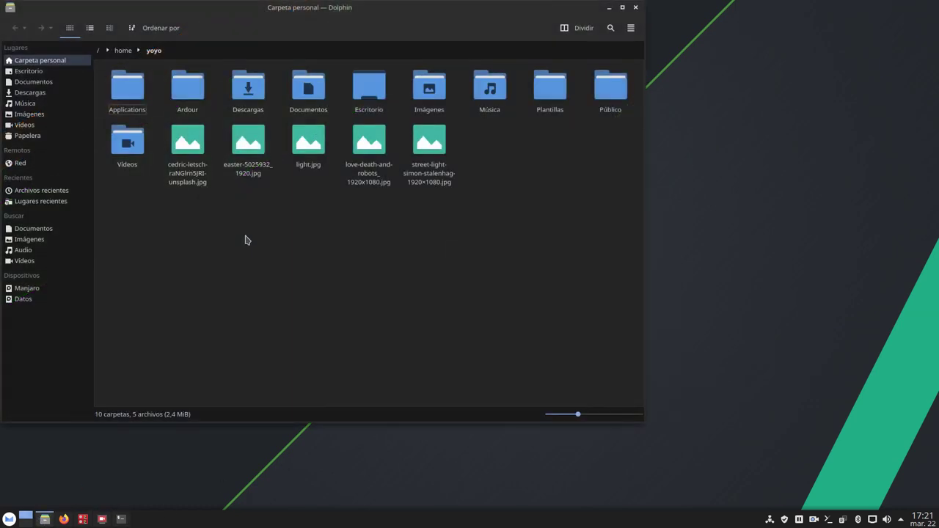
{"action": "left_click_drag", "start_coordinate": [313, 10], "coordinate": [416, 20]}
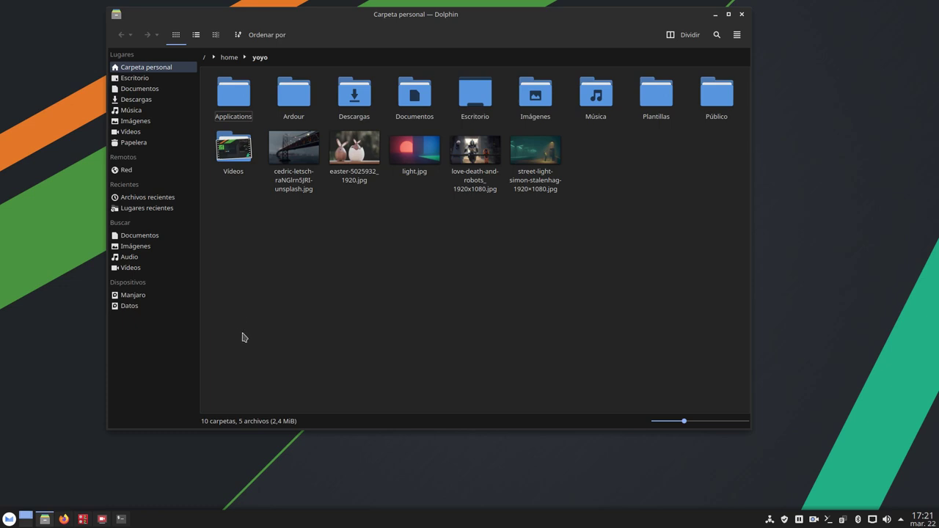
{"action": "left_click", "coordinate": [123, 297]}
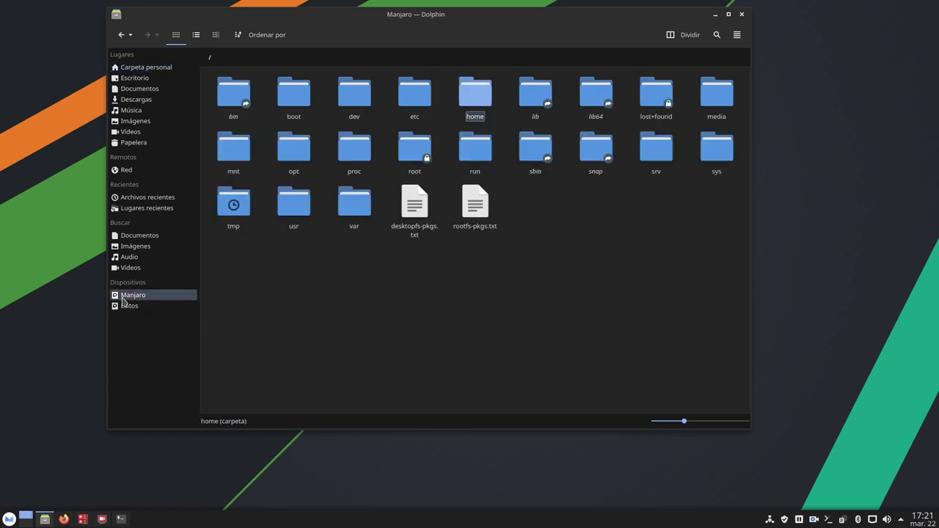
{"action": "left_click", "coordinate": [289, 209]}
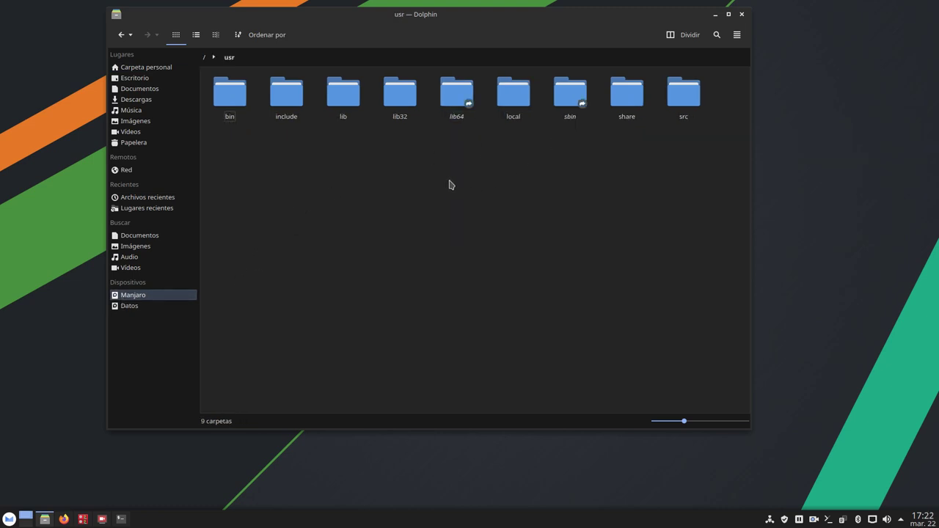
{"action": "left_click", "coordinate": [625, 95]}
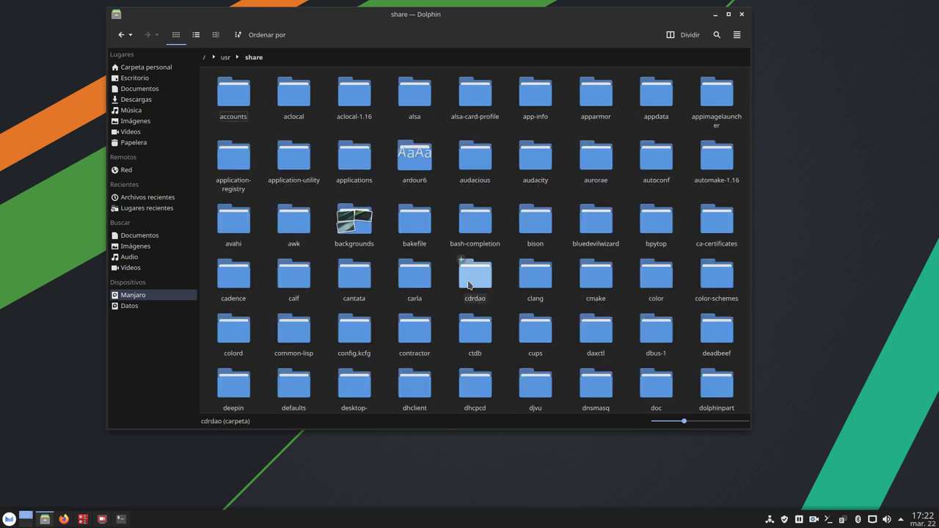
{"action": "scroll", "coordinate": [468, 284], "scroll_direction": "down", "scroll_amount": 8}
{"action": "scroll", "coordinate": [462, 282], "scroll_direction": "up", "scroll_amount": 8}
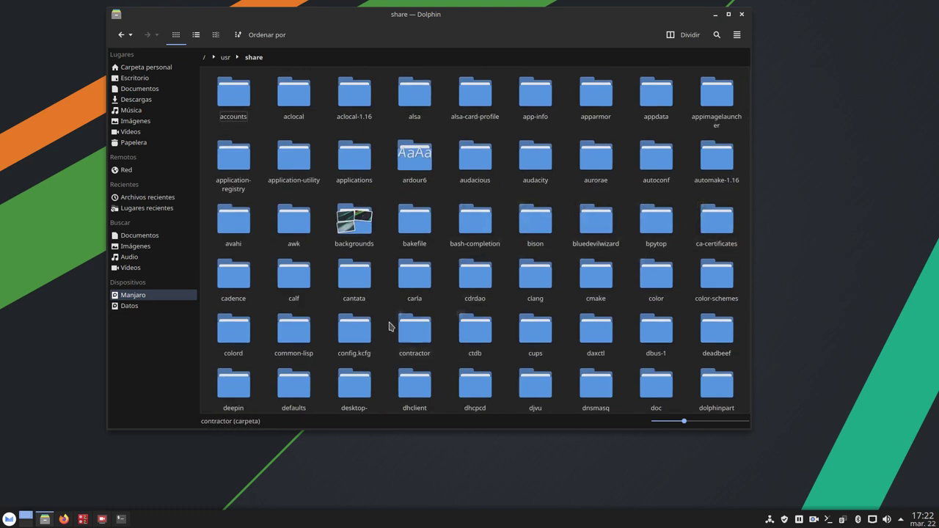
{"action": "left_click", "coordinate": [361, 226]}
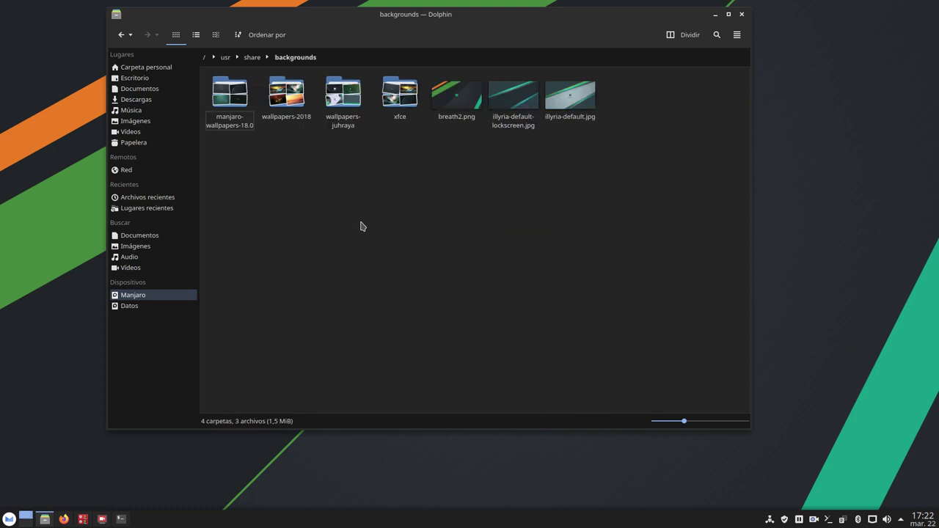
- Examine the images in the manjaro-wallpapers-18.0, wallpapers-2018, wallpapers-juhraya and xfce folders, and close the file manager
{"action": "left_click", "coordinate": [239, 99]}
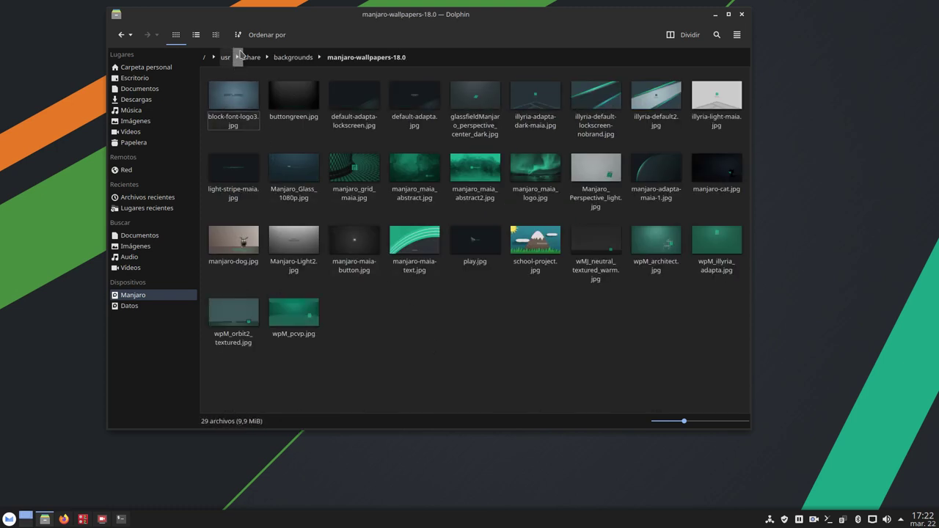
{"action": "left_click", "coordinate": [291, 57]}
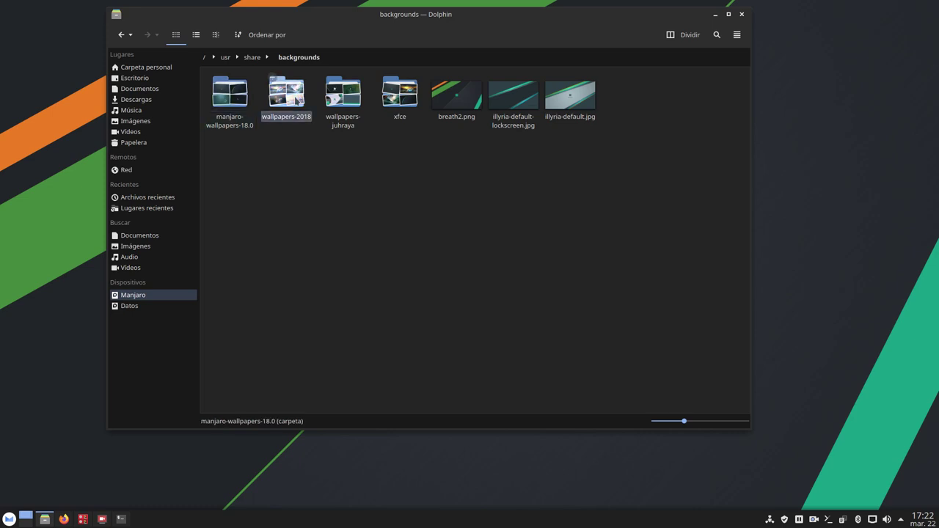
{"action": "left_click", "coordinate": [296, 101]}
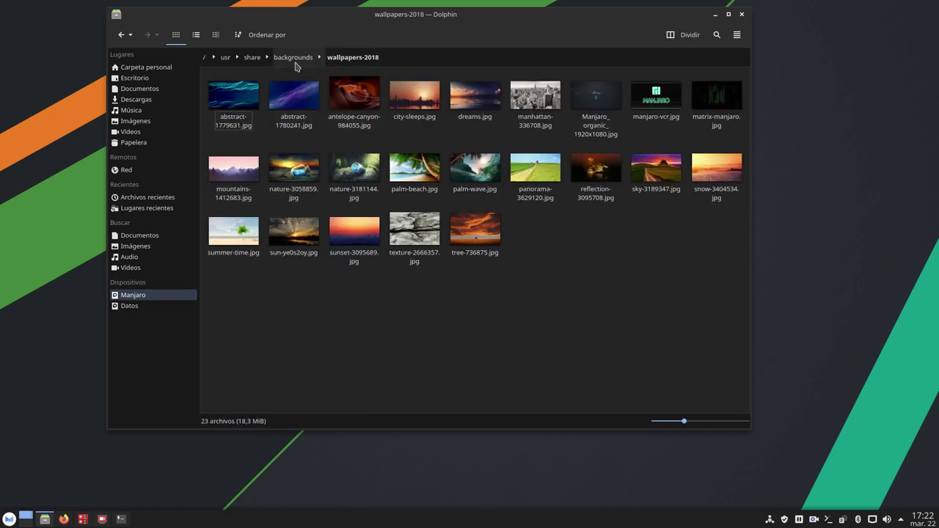
{"action": "left_click", "coordinate": [295, 62]}
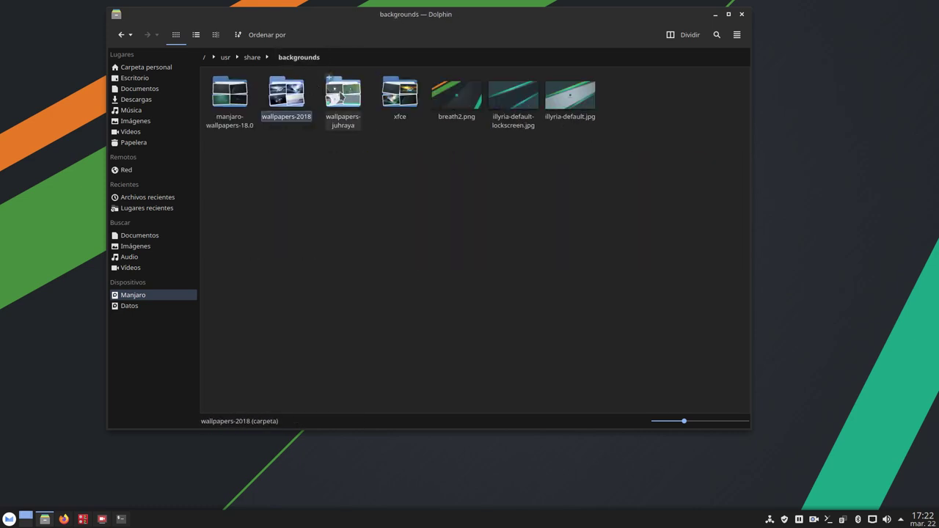
{"action": "left_click", "coordinate": [342, 93]}
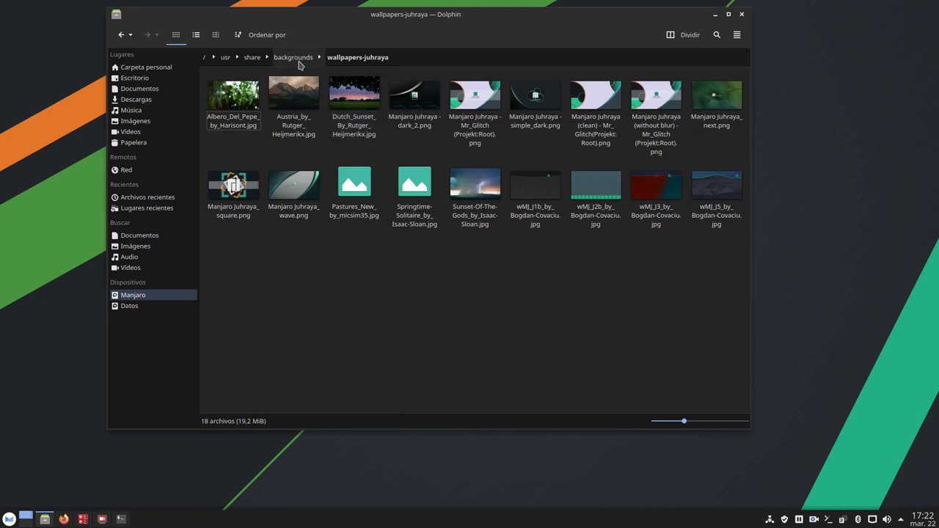
{"action": "left_click", "coordinate": [296, 58]}
{"action": "left_click", "coordinate": [393, 99]}
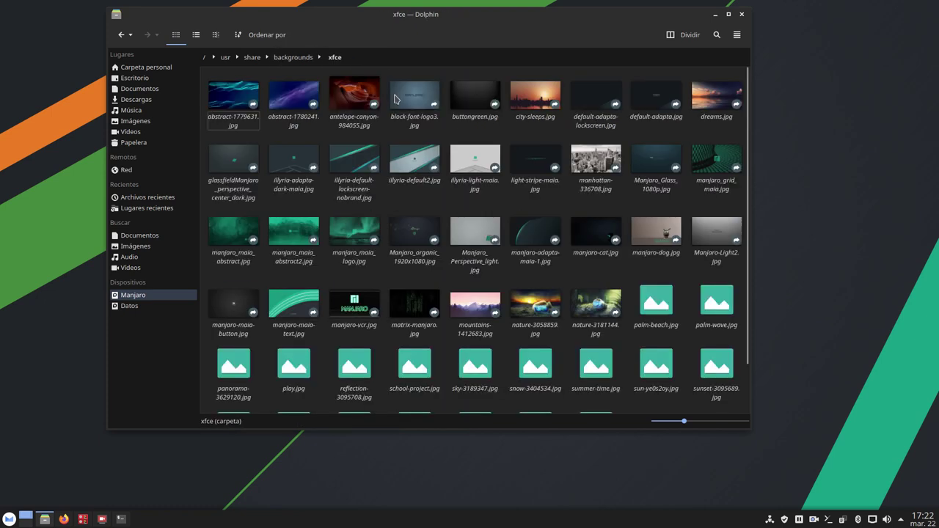
{"action": "left_click", "coordinate": [305, 60]}
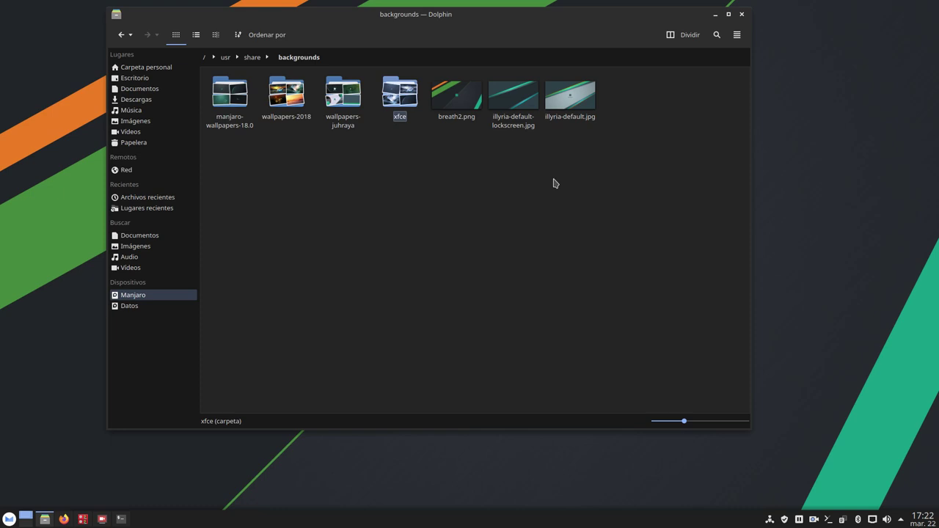
{"action": "left_click", "coordinate": [415, 242]}
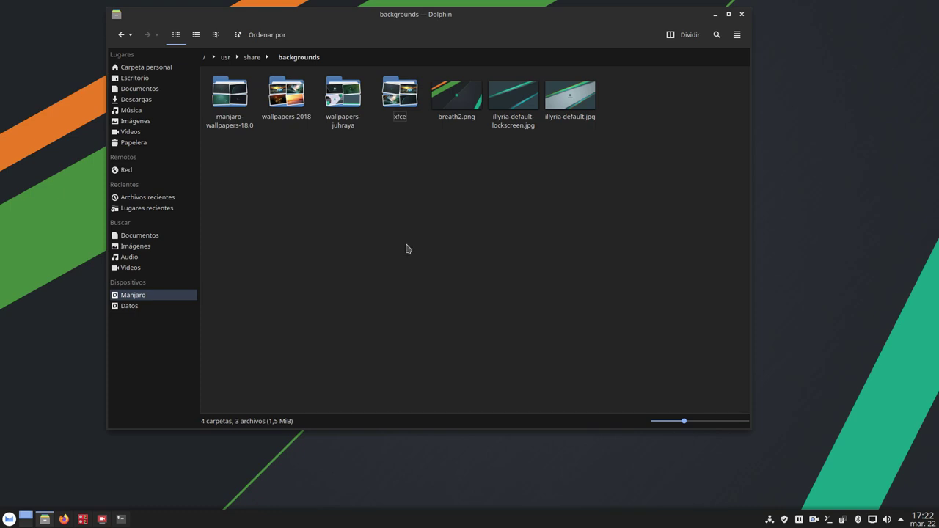
{"action": "left_click", "coordinate": [742, 14]}
{"action": "right_click", "coordinate": [346, 115]}
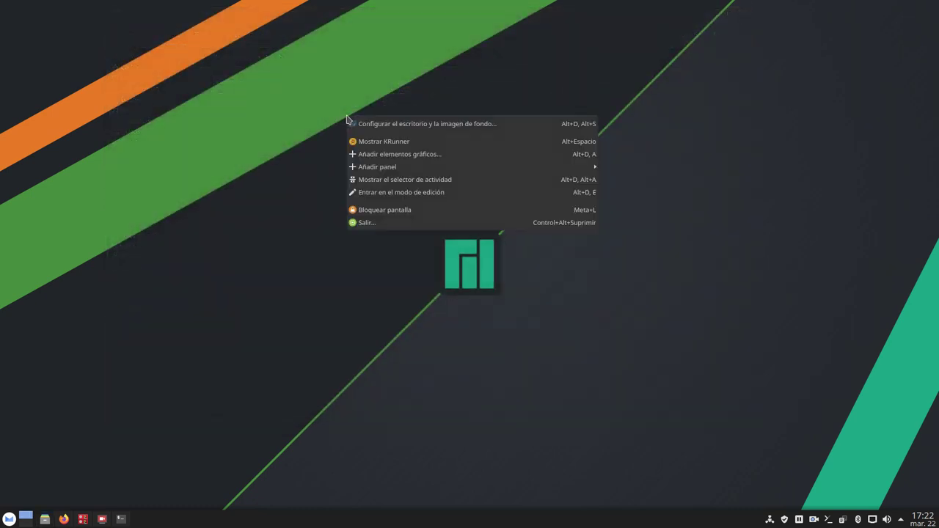
{"action": "left_click", "coordinate": [235, 162]}
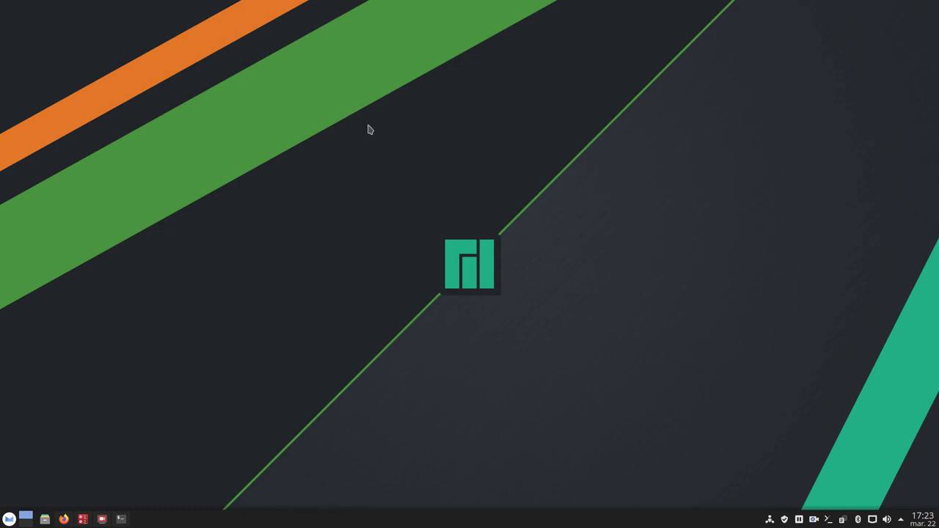
{"action": "right_click", "coordinate": [538, 76]}
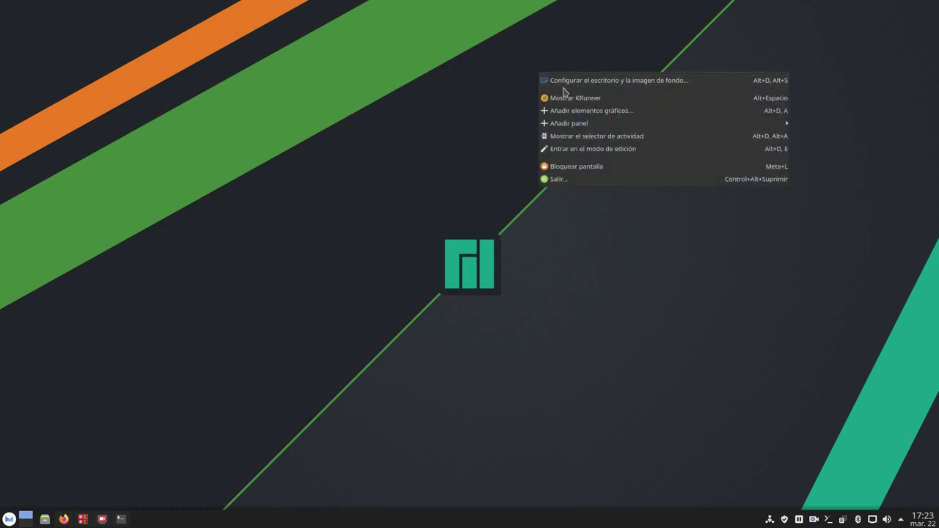
{"action": "right_click", "coordinate": [489, 68]}
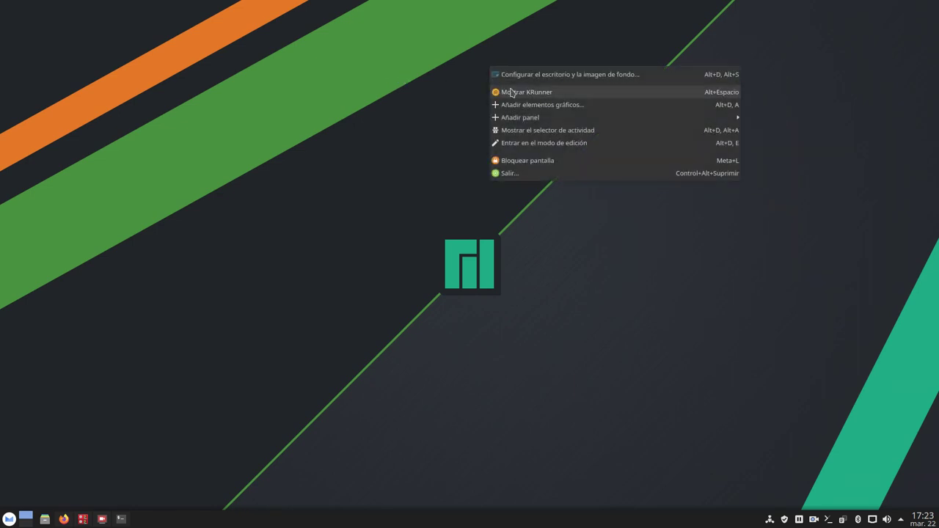
{"action": "left_click", "coordinate": [532, 76]}
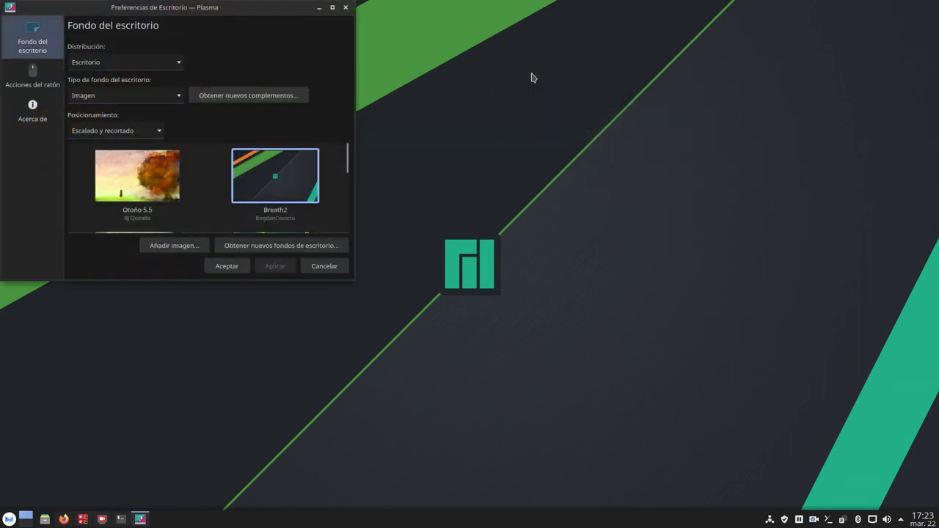
{"action": "left_click", "coordinate": [343, 8]}
- Open the desktop and wallpaper settings, look at the layout options, and enlarge and reposition the window to show more wallpapers
{"action": "right_click", "coordinate": [511, 64]}
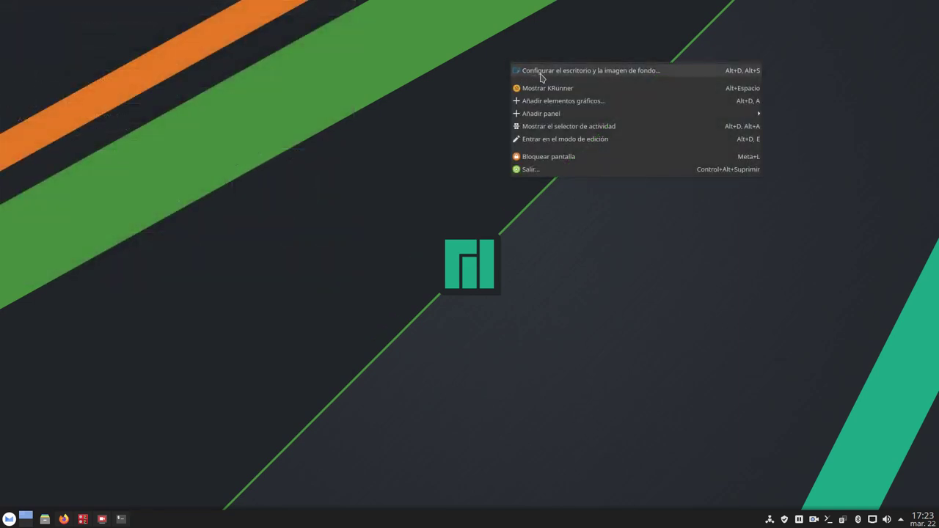
{"action": "left_click", "coordinate": [586, 76]}
{"action": "left_click_drag", "start_coordinate": [185, 7], "coordinate": [396, 58]}
{"action": "left_click", "coordinate": [379, 118]}
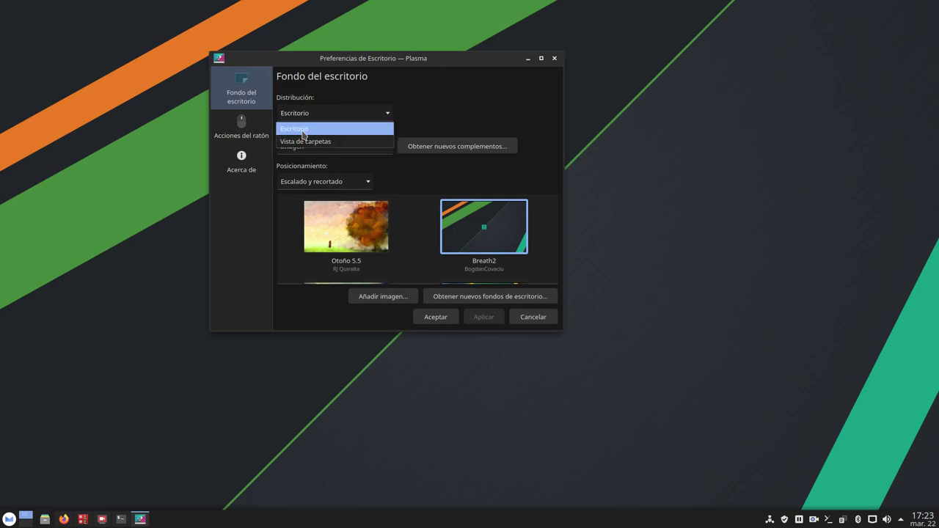
{"action": "left_click", "coordinate": [480, 126]}
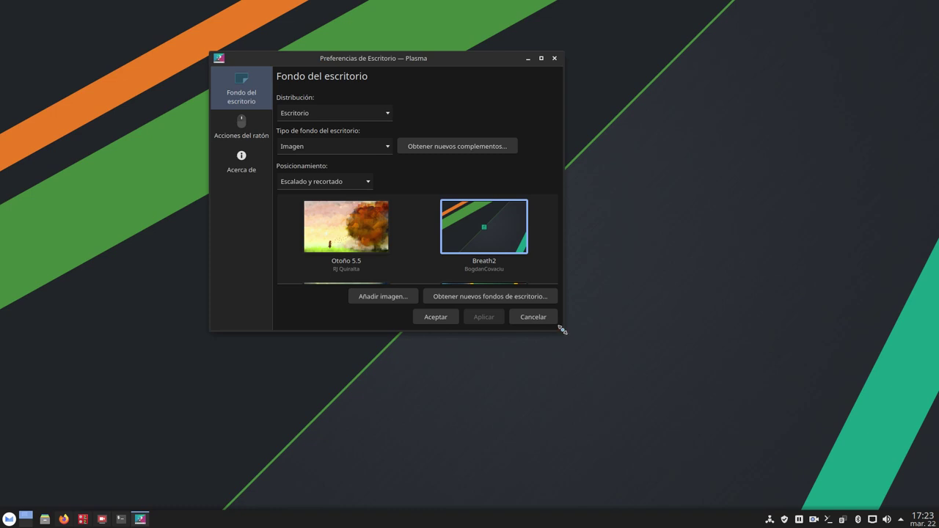
{"action": "left_click_drag", "start_coordinate": [562, 330], "coordinate": [887, 497]}
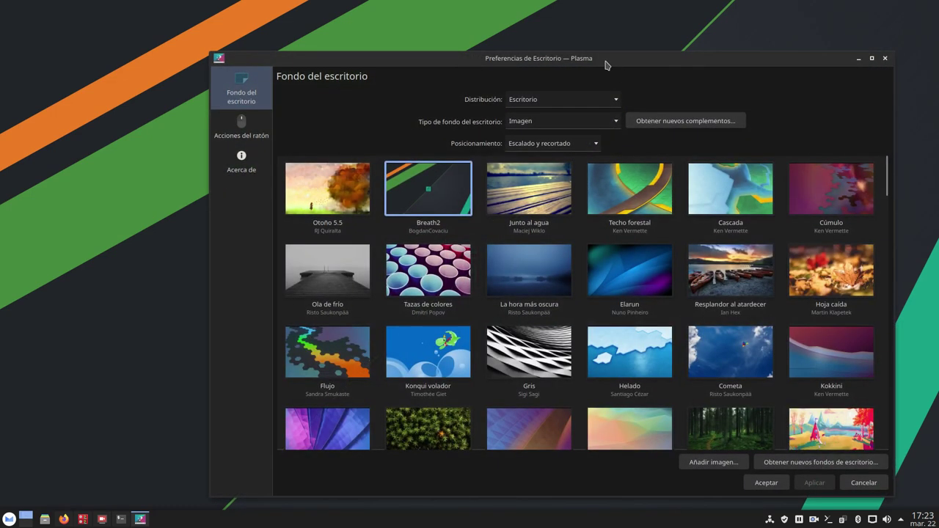
{"action": "left_click_drag", "start_coordinate": [514, 58], "coordinate": [422, 15]}
- Browse the installed wallpapers, open the folder containing nature-3058859, and close it together with the desktop settings
{"action": "scroll", "coordinate": [408, 305], "scroll_direction": "down", "scroll_amount": 3}
{"action": "scroll", "coordinate": [408, 304], "scroll_direction": "down", "scroll_amount": 10}
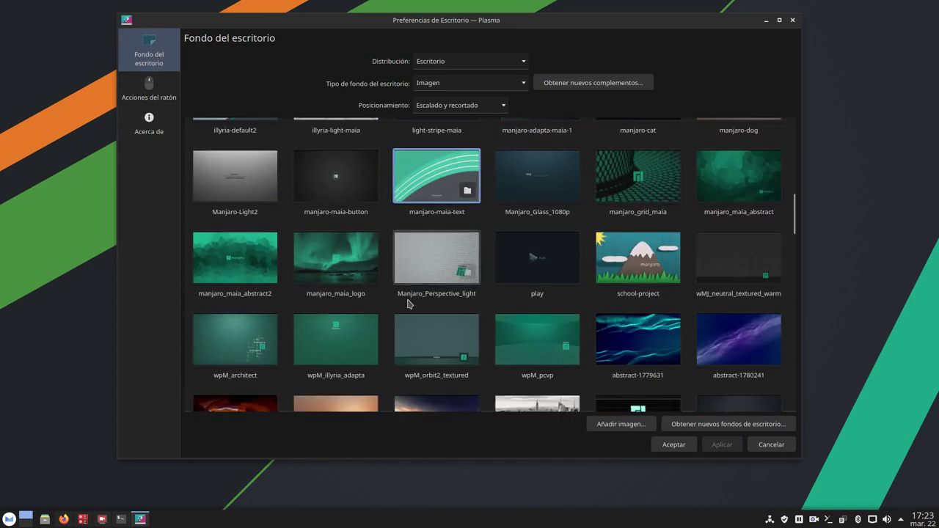
{"action": "scroll", "coordinate": [408, 305], "scroll_direction": "down", "scroll_amount": 10}
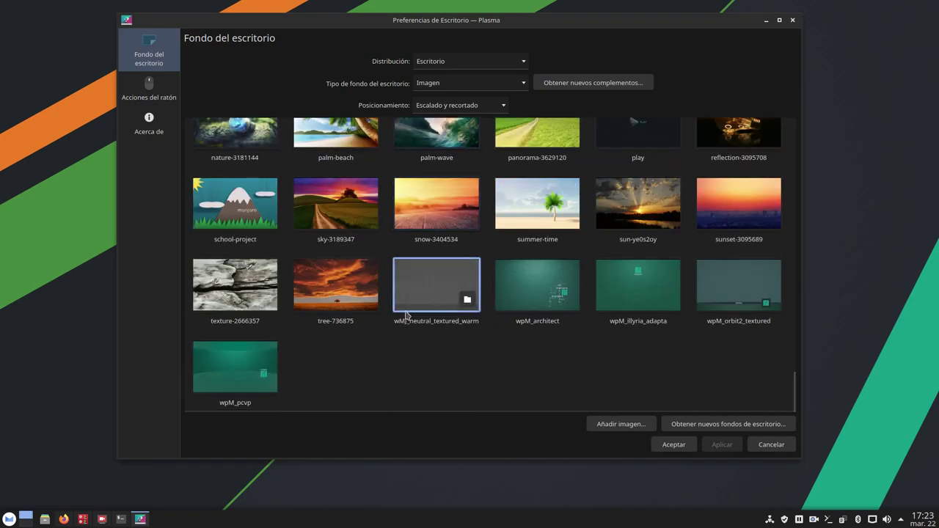
{"action": "scroll", "coordinate": [404, 319], "scroll_direction": "up", "scroll_amount": 8}
{"action": "scroll", "coordinate": [407, 308], "scroll_direction": "up", "scroll_amount": 5}
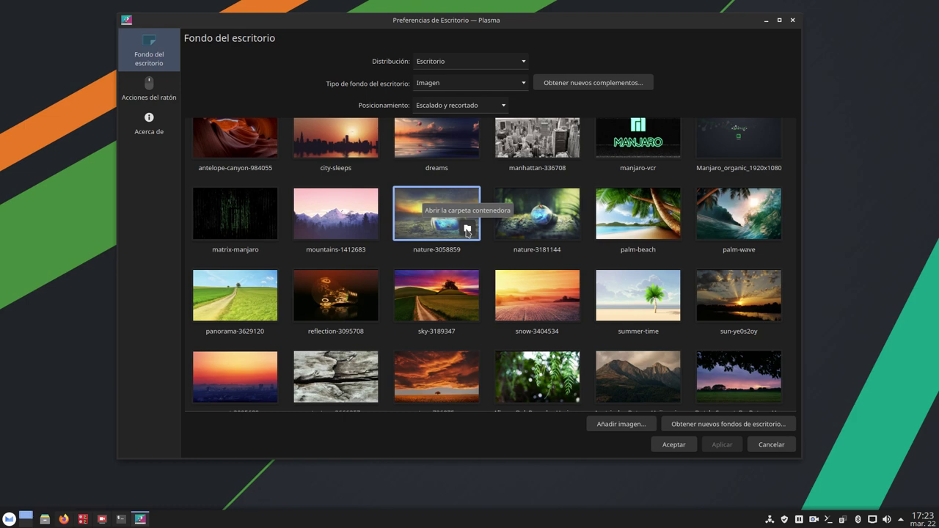
{"action": "left_click", "coordinate": [466, 231]}
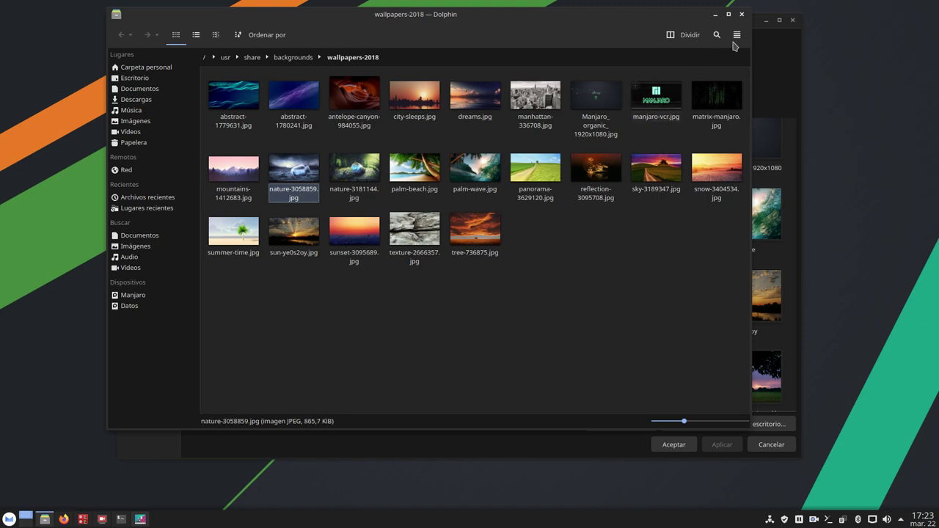
{"action": "left_click", "coordinate": [742, 14]}
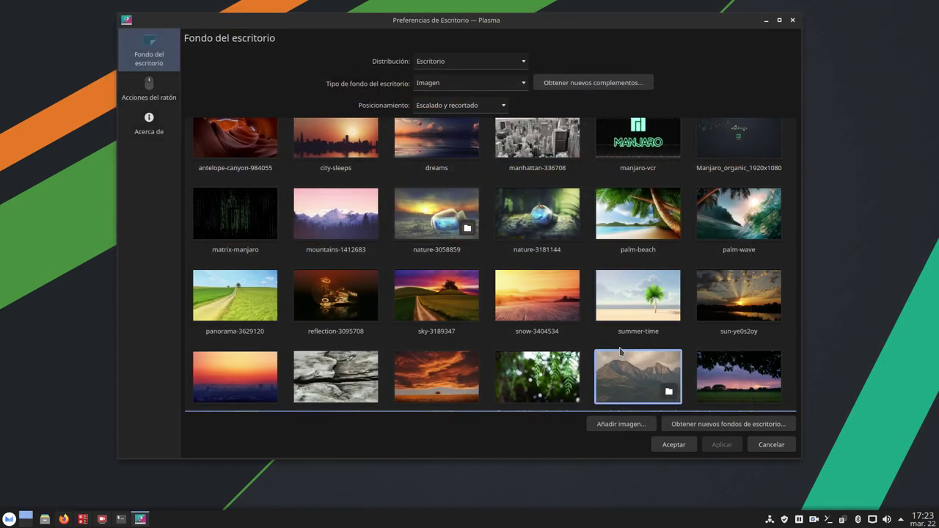
{"action": "left_click", "coordinate": [792, 20]}
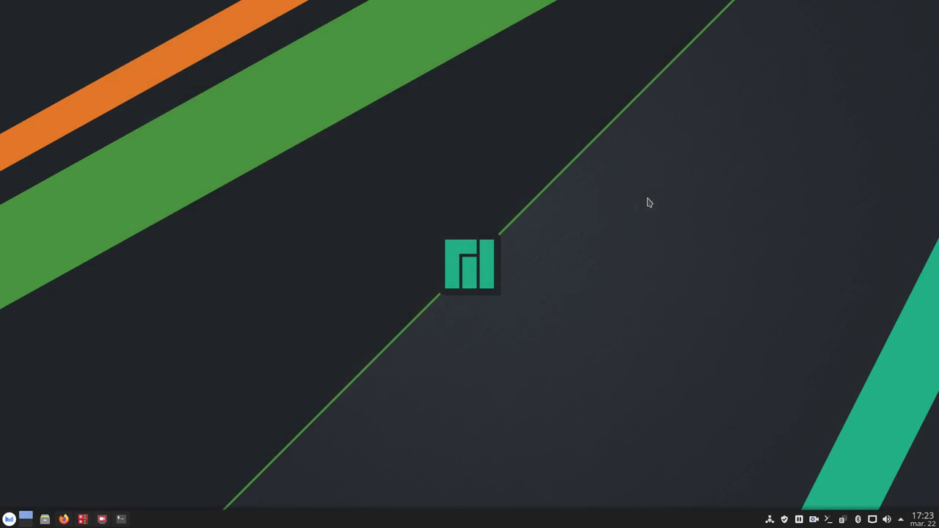
- Switch to Firefox, look over the YouTube video page and its comments, and go to the reddit r/wallpapers page and its address
{"action": "left_click", "coordinate": [64, 518]}
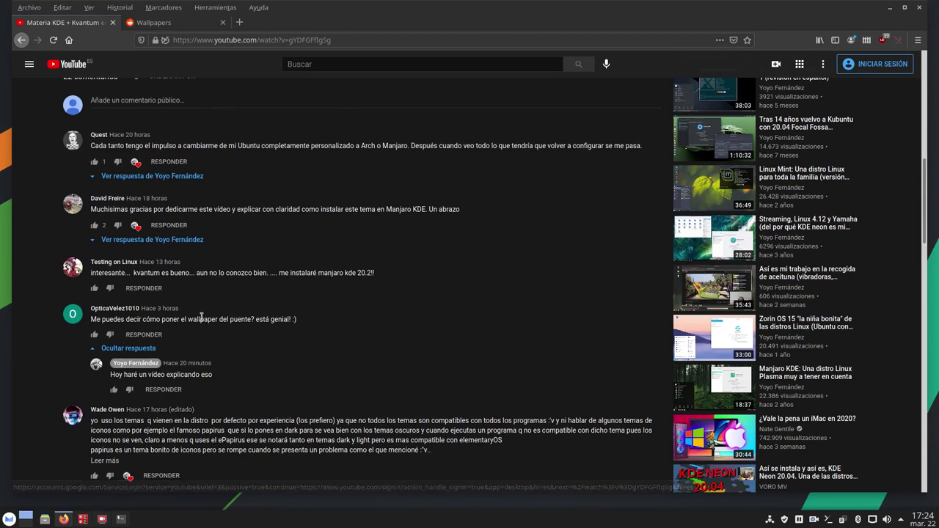
{"action": "scroll", "coordinate": [203, 315], "scroll_direction": "up", "scroll_amount": 10}
{"action": "scroll", "coordinate": [203, 321], "scroll_direction": "up", "scroll_amount": 2}
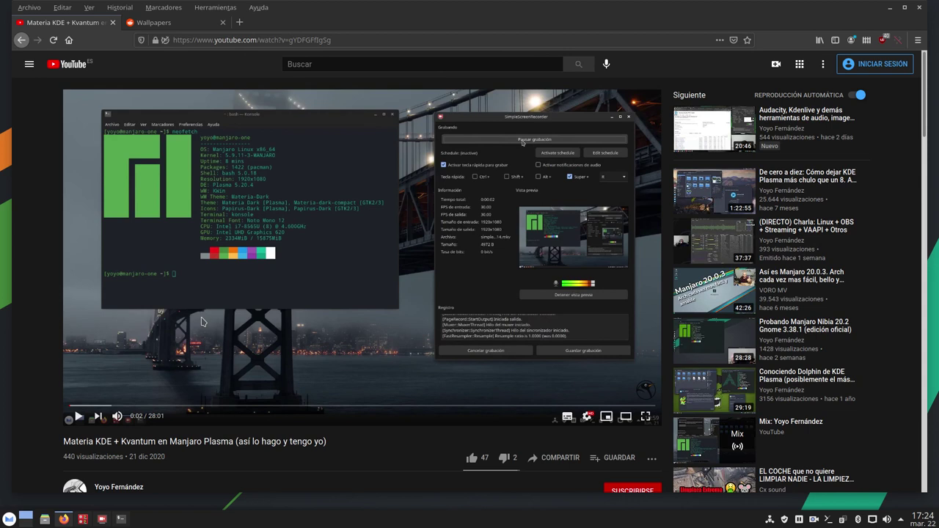
{"action": "left_click", "coordinate": [184, 27]}
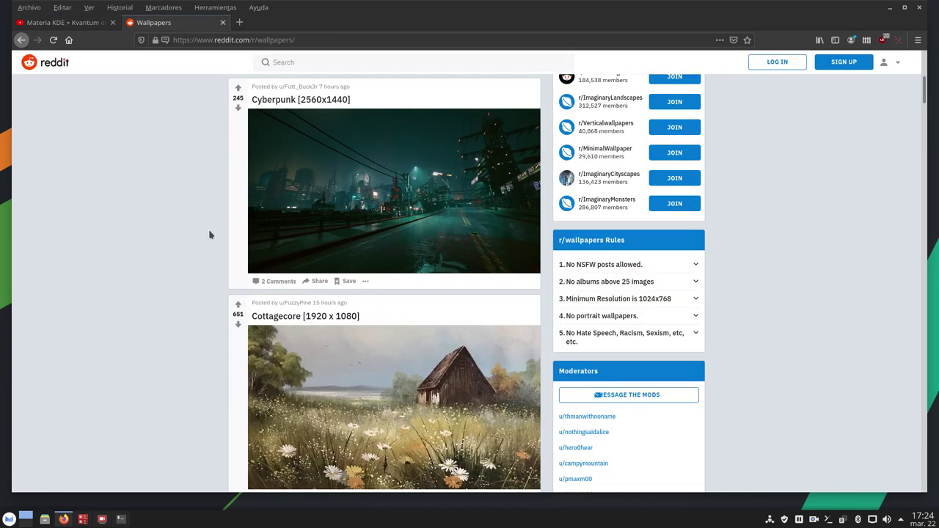
{"action": "scroll", "coordinate": [209, 235], "scroll_direction": "up", "scroll_amount": 5}
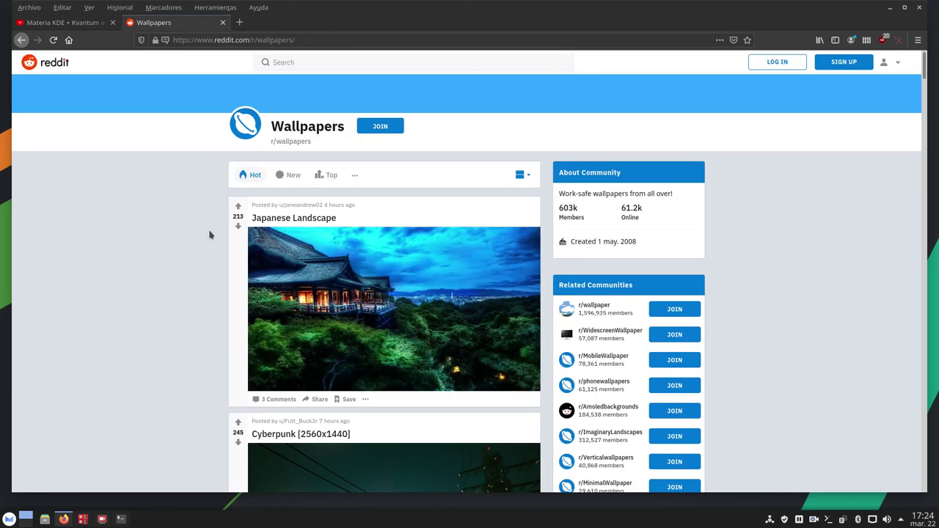
{"action": "left_click", "coordinate": [324, 42]}
{"action": "left_click_drag", "start_coordinate": [324, 43], "coordinate": [249, 41]}
{"action": "left_click", "coordinate": [311, 42]}
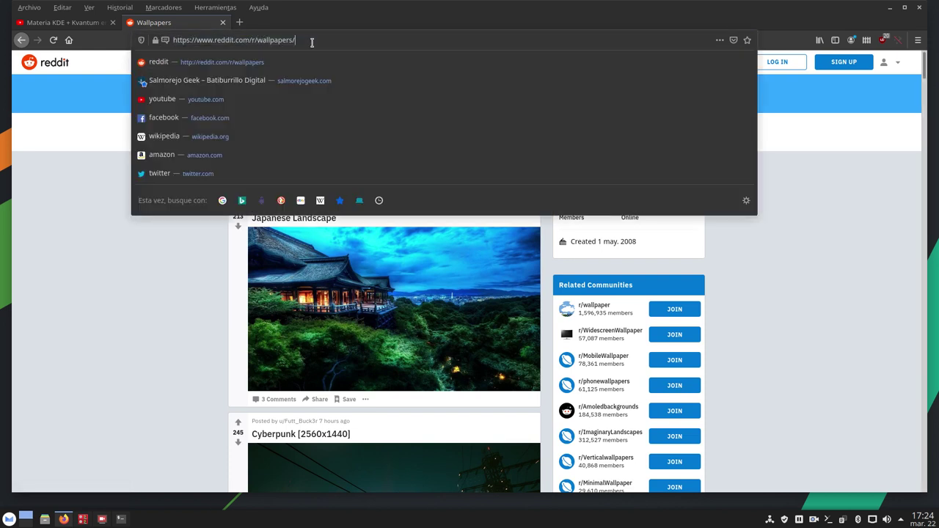
{"action": "left_click", "coordinate": [59, 315]}
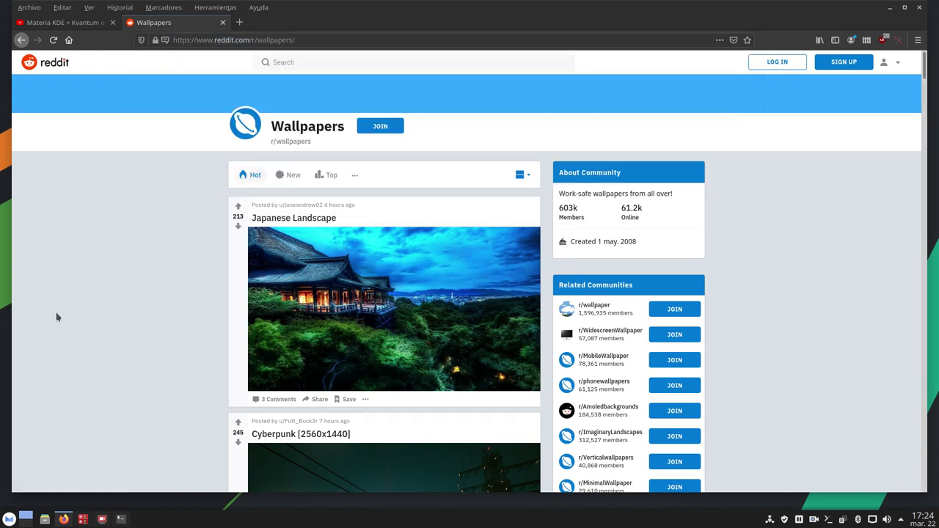
- Browse the wallpaper posts on r/wallpapers and open the POTC (3840x2400) post
{"action": "scroll", "coordinate": [352, 318], "scroll_direction": "down", "scroll_amount": 5}
{"action": "scroll", "coordinate": [351, 318], "scroll_direction": "down", "scroll_amount": 15}
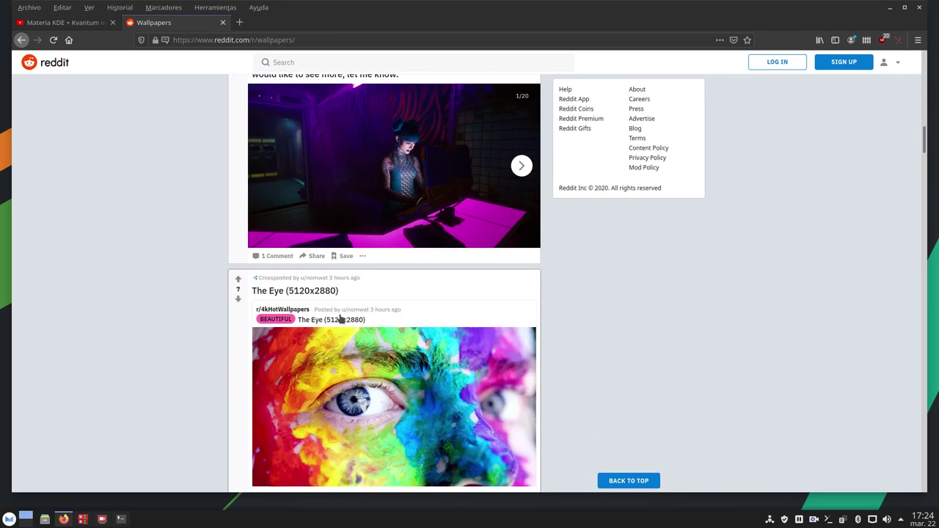
{"action": "scroll", "coordinate": [336, 321], "scroll_direction": "down", "scroll_amount": 20}
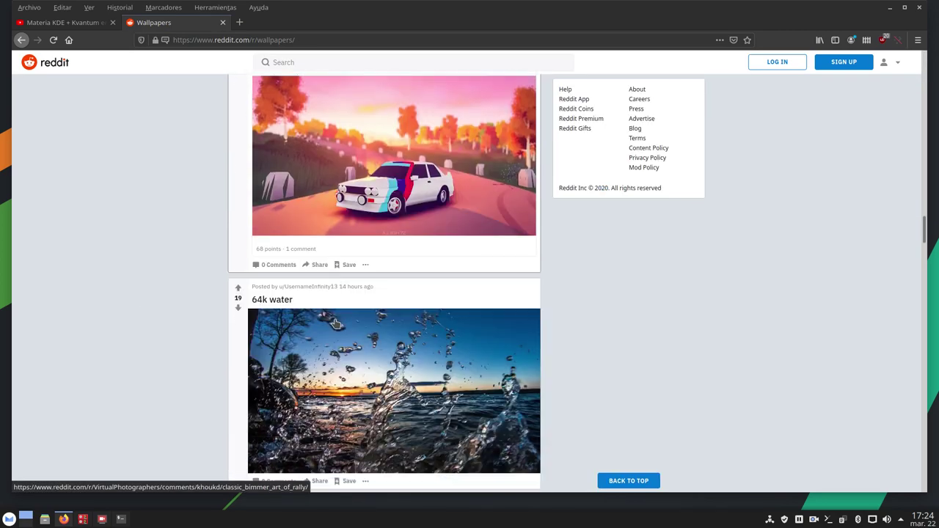
{"action": "scroll", "coordinate": [337, 323], "scroll_direction": "down", "scroll_amount": 20}
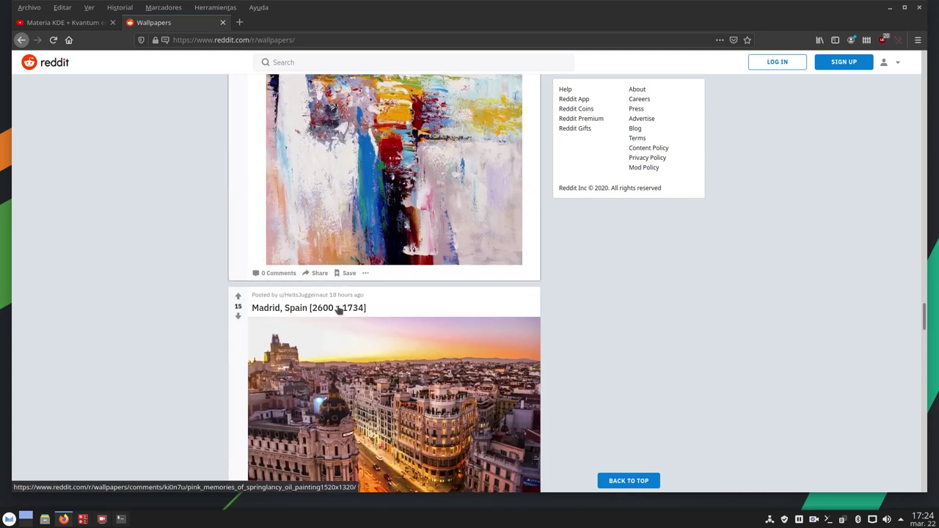
{"action": "scroll", "coordinate": [337, 312], "scroll_direction": "down", "scroll_amount": 3}
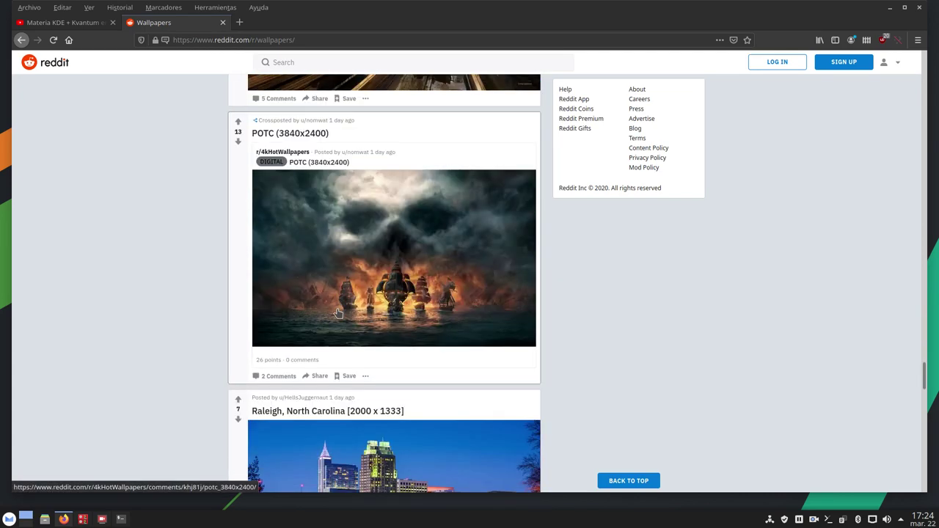
{"action": "left_click", "coordinate": [412, 257]}
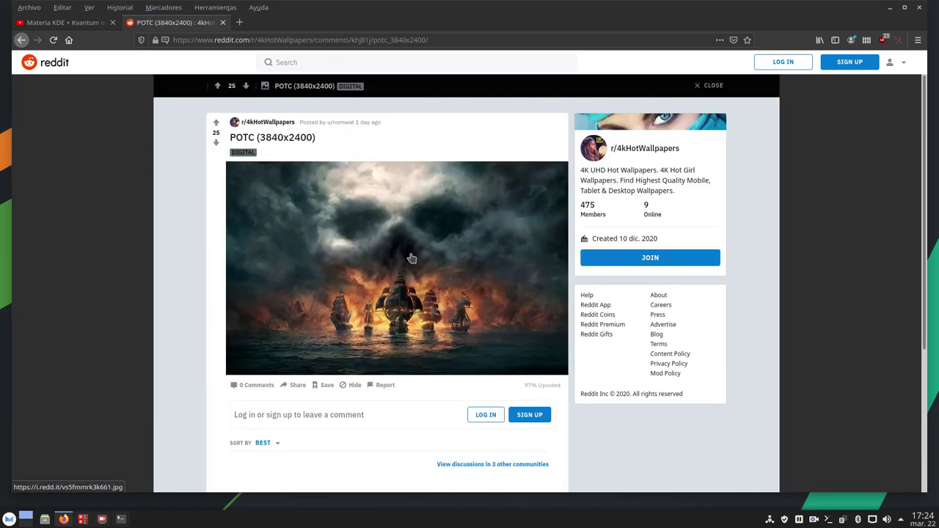
- Look through the POTC post and open its image in a separate tab at full size
{"action": "scroll", "coordinate": [289, 340], "scroll_direction": "down", "scroll_amount": 3}
{"action": "scroll", "coordinate": [286, 330], "scroll_direction": "down", "scroll_amount": 6}
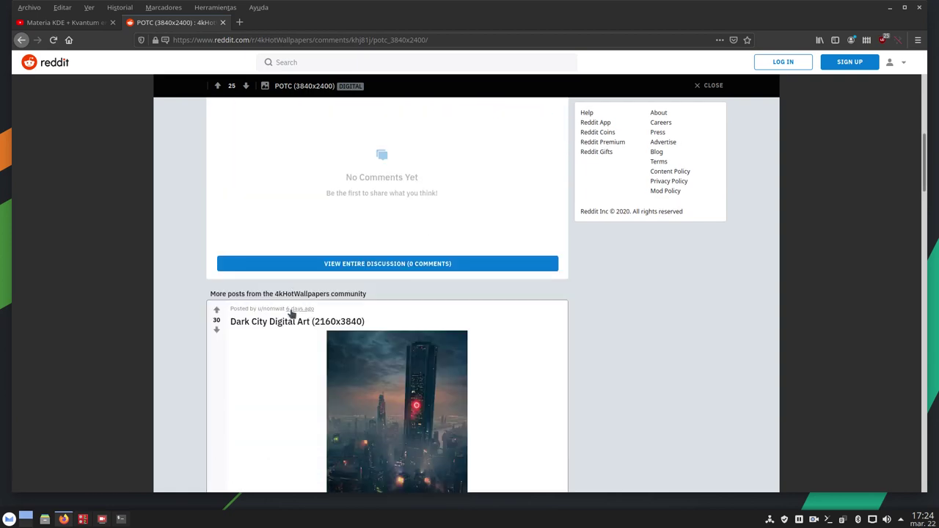
{"action": "scroll", "coordinate": [293, 310], "scroll_direction": "up", "scroll_amount": 8}
{"action": "scroll", "coordinate": [286, 291], "scroll_direction": "up", "scroll_amount": 1}
{"action": "left_click", "coordinate": [345, 225]}
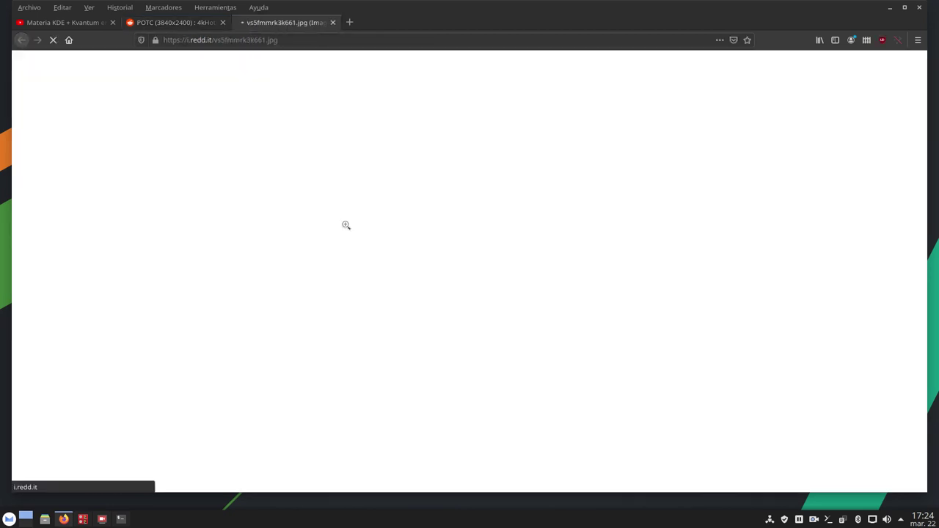
{"action": "left_click", "coordinate": [422, 205]}
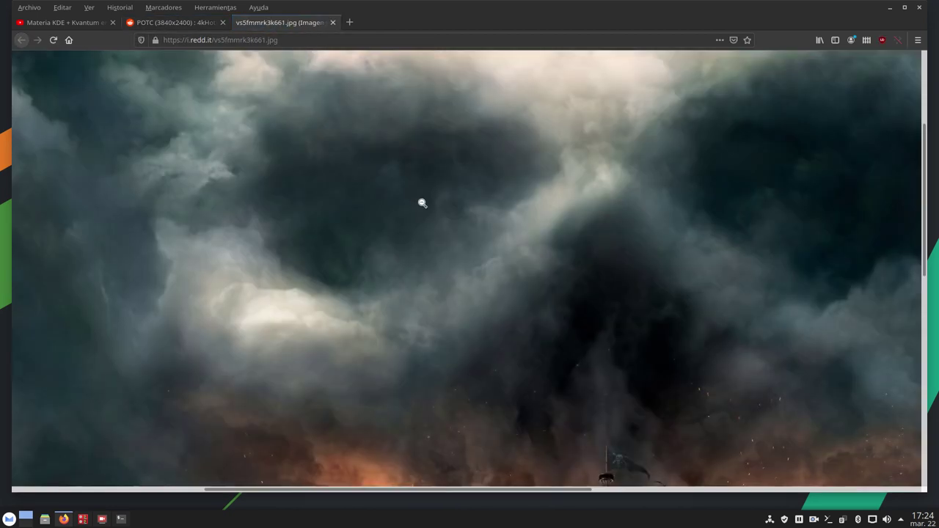
- Save the full-size ship image as barcos.jpg in the personal home folder
{"action": "right_click", "coordinate": [464, 184]}
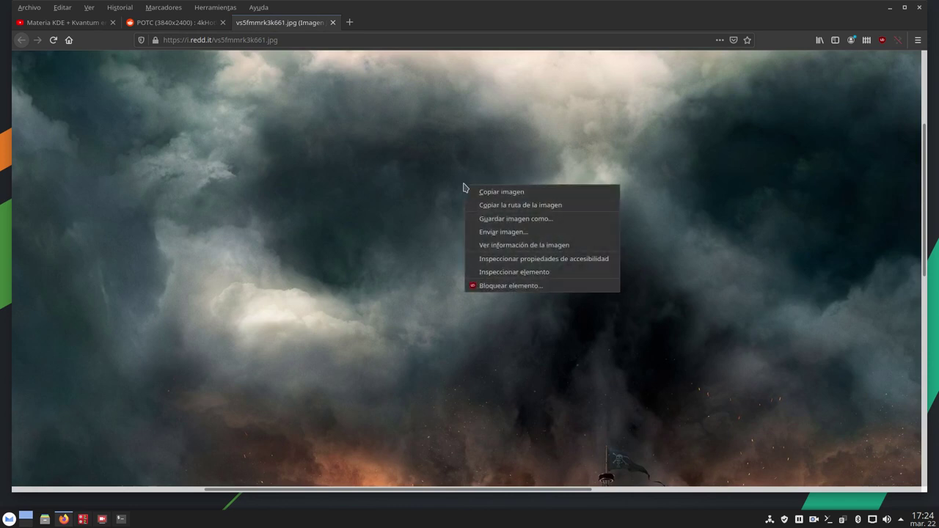
{"action": "left_click", "coordinate": [502, 218]}
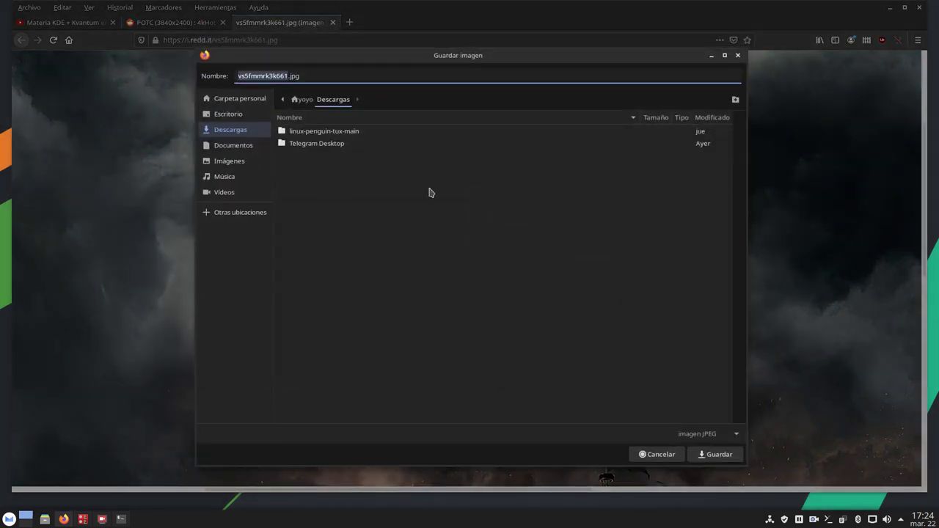
{"action": "type", "text": "barcos"}
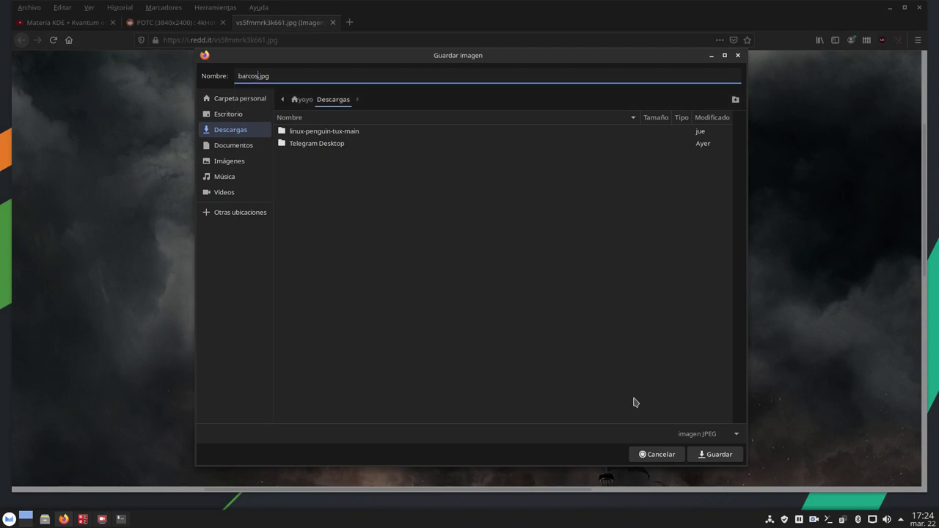
{"action": "left_click", "coordinate": [302, 99]}
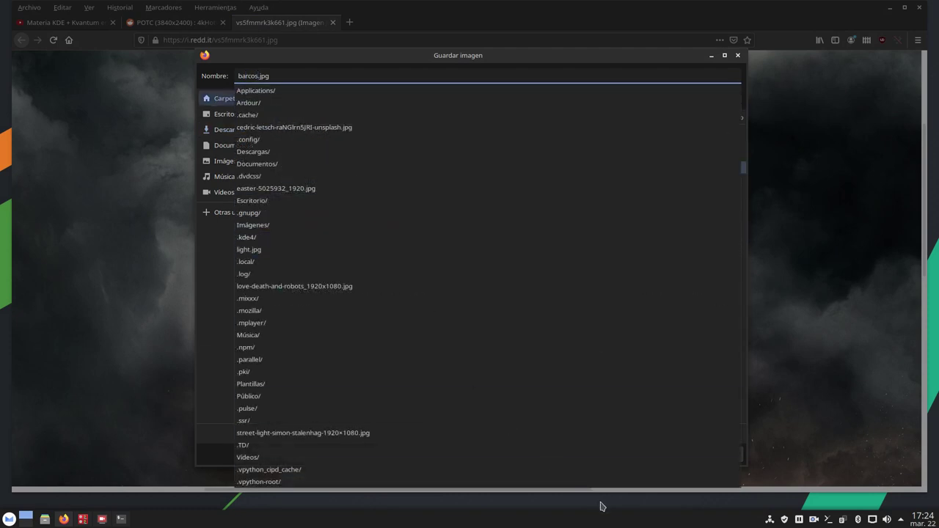
{"action": "left_click", "coordinate": [599, 55]}
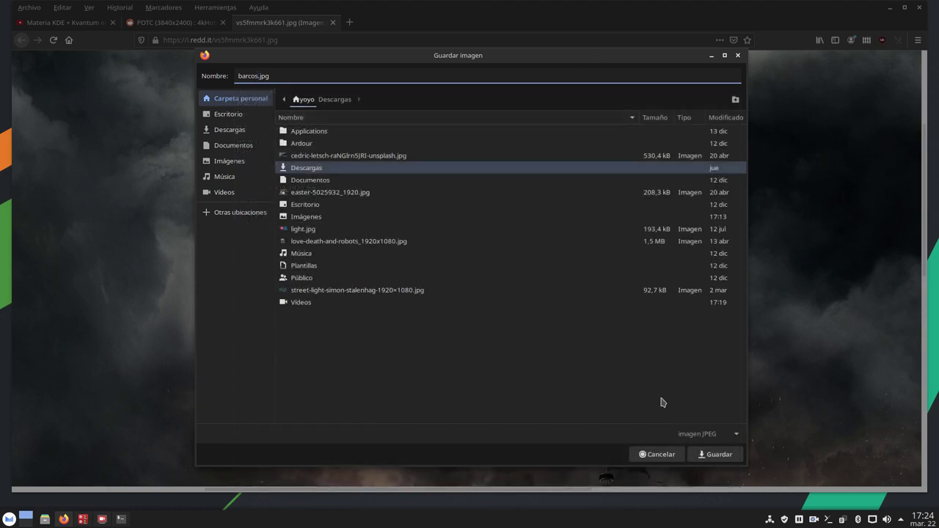
{"action": "left_click", "coordinate": [717, 454]}
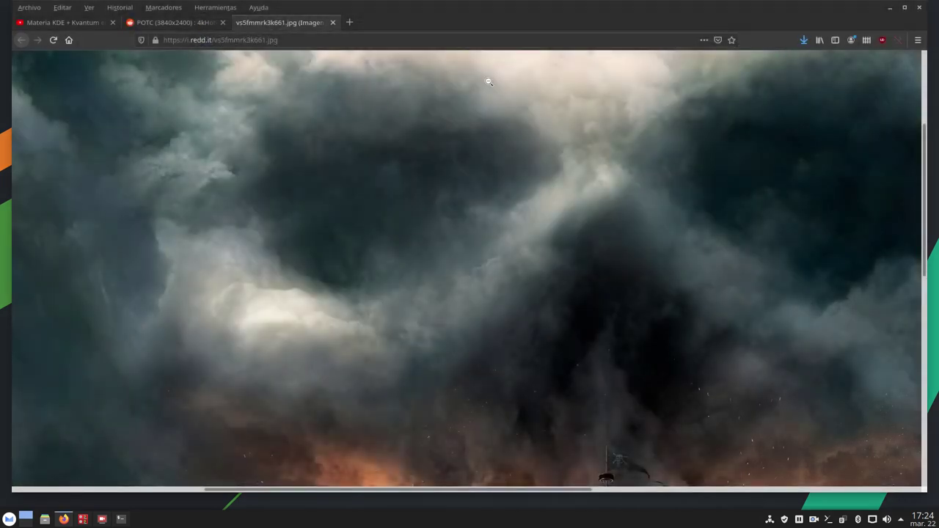
- Minimize the browser, open the Dolphin file manager, and go through the wallpaper images stored in the home folder
{"action": "left_click", "coordinate": [888, 8]}
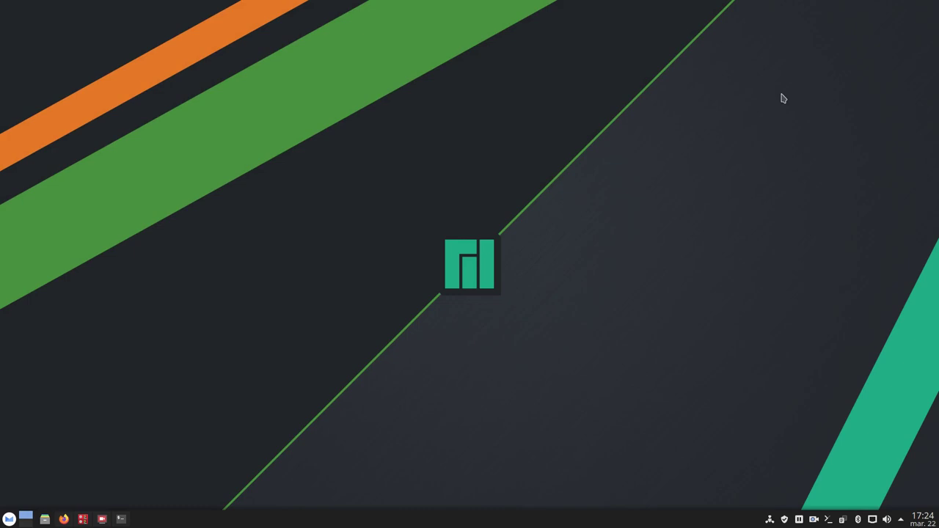
{"action": "left_click", "coordinate": [45, 518]}
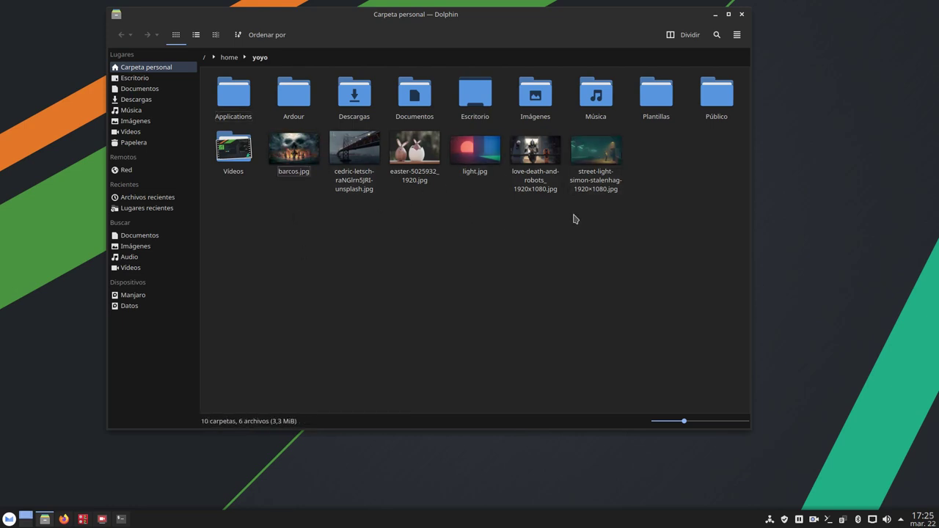
{"action": "left_click", "coordinate": [365, 154]}
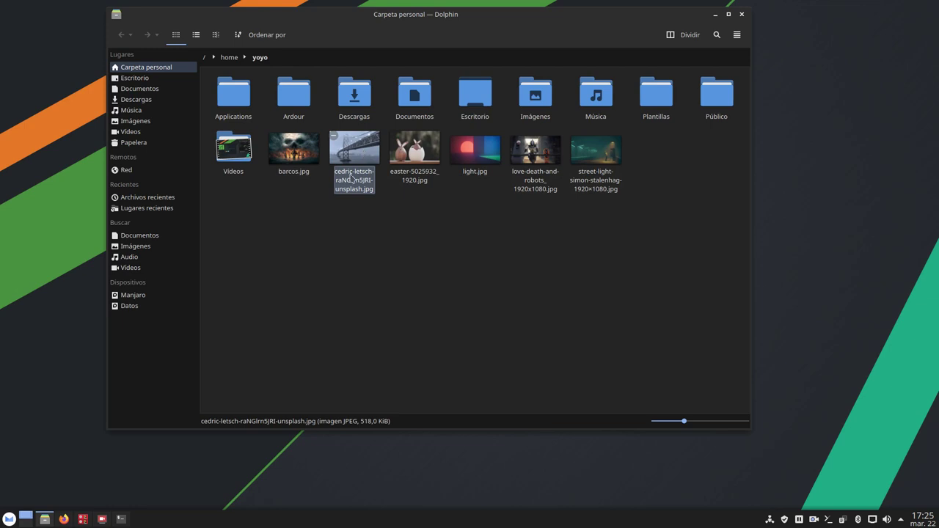
{"action": "left_click", "coordinate": [294, 158]}
{"action": "left_click", "coordinate": [414, 150]}
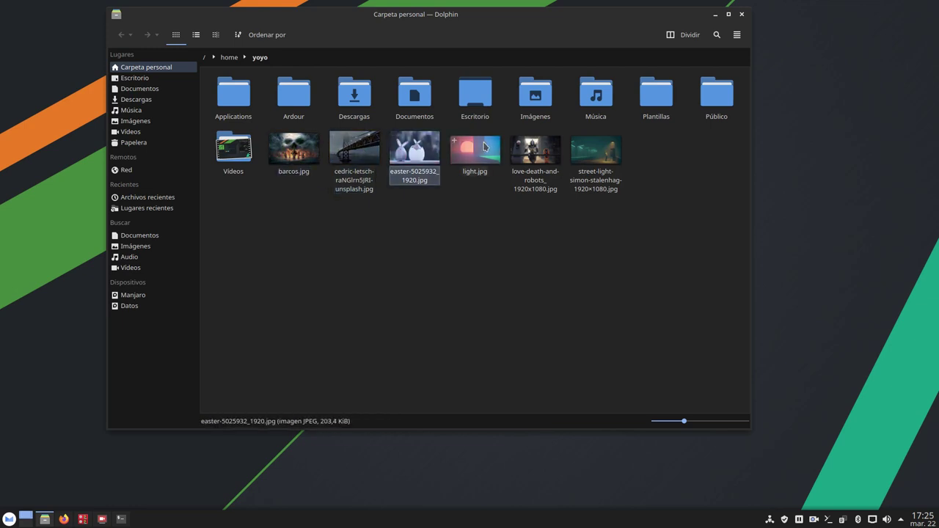
{"action": "left_click", "coordinate": [481, 149]}
{"action": "left_click", "coordinate": [534, 150]}
{"action": "left_click", "coordinate": [584, 151]}
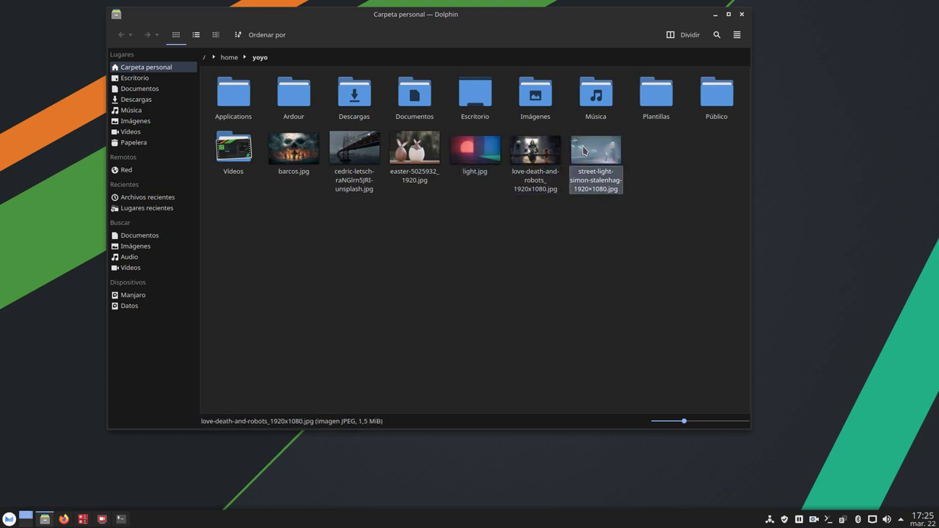
{"action": "left_click", "coordinate": [411, 314]}
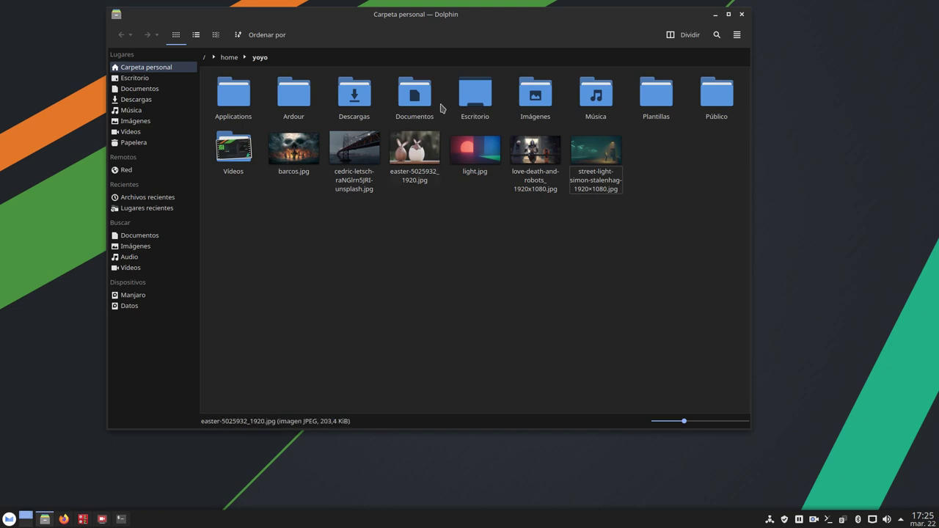
- Reposition the file manager window and point out the wallpaper images in the home folder again, leaving none selected
{"action": "left_click_drag", "start_coordinate": [462, 22], "coordinate": [404, 16]}
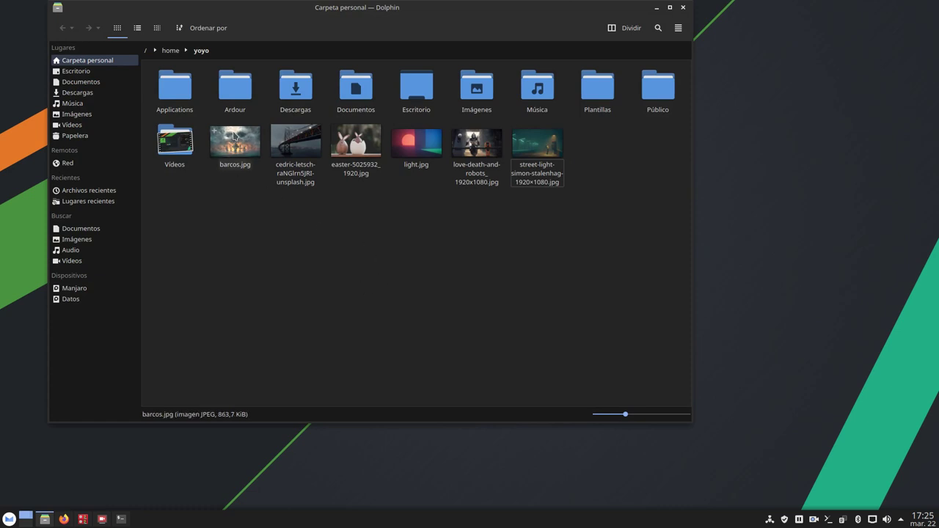
{"action": "left_click", "coordinate": [296, 146]}
{"action": "key", "text": "Right"}
{"action": "key", "text": "Right"}
{"action": "key", "text": "Right"}
{"action": "key", "text": "Right"}
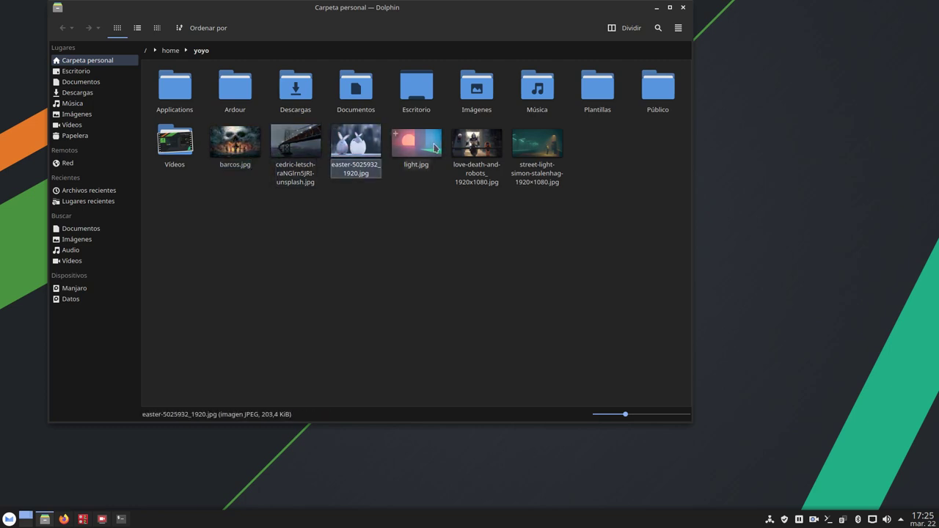
{"action": "key", "text": "Escape"}
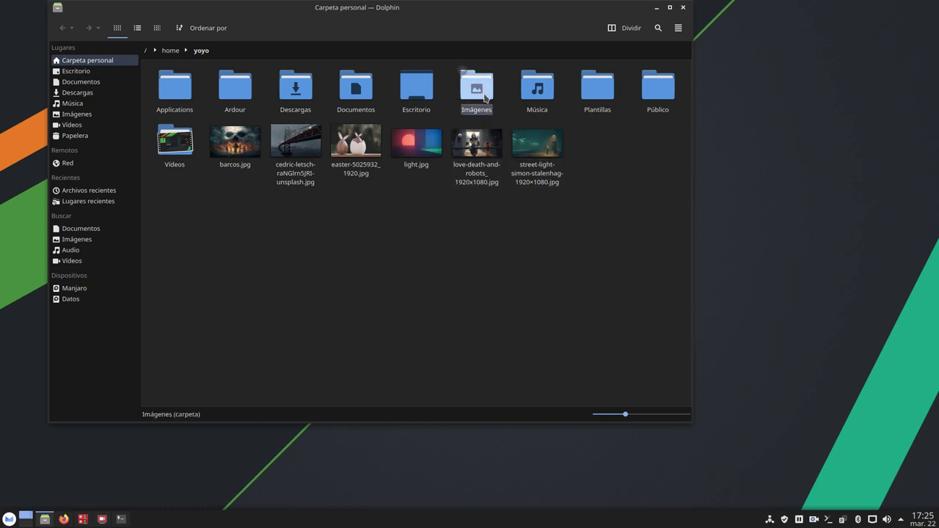
- Split the file manager into two panes, enlarge its window, and open the Imágenes folder in the first pane
{"action": "left_click", "coordinate": [623, 28]}
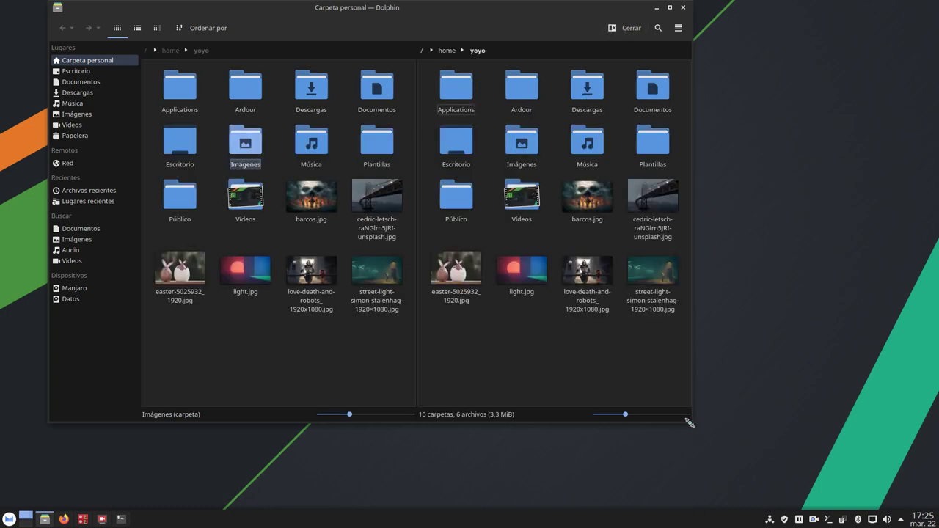
{"action": "left_click_drag", "start_coordinate": [690, 424], "coordinate": [877, 456]}
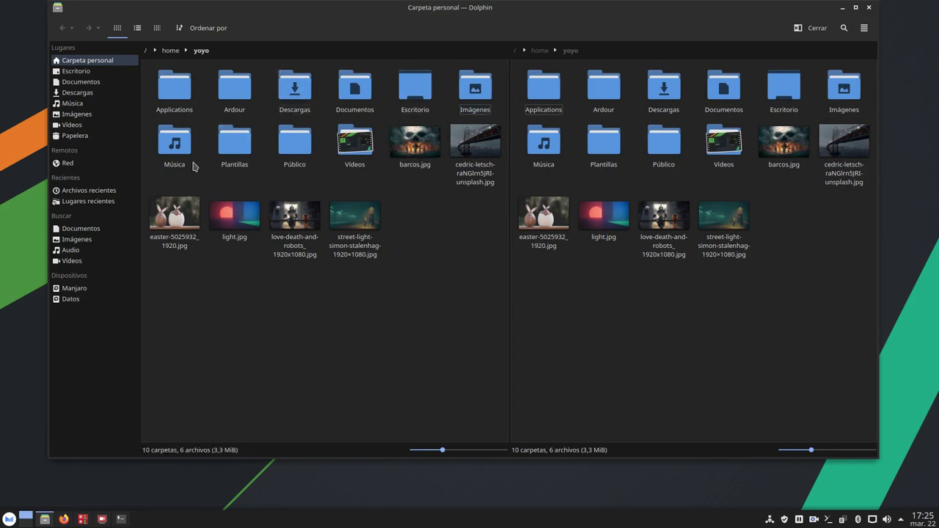
{"action": "left_click", "coordinate": [472, 103]}
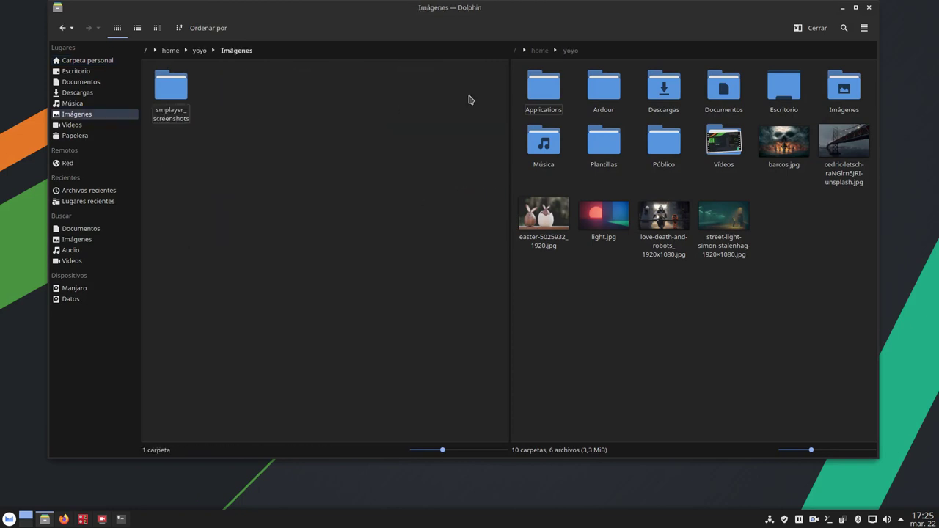
- Create a new folder called Wallpapers inside the Imágenes folder
{"action": "right_click", "coordinate": [260, 135]}
{"action": "mouse_move", "coordinate": [281, 140]}
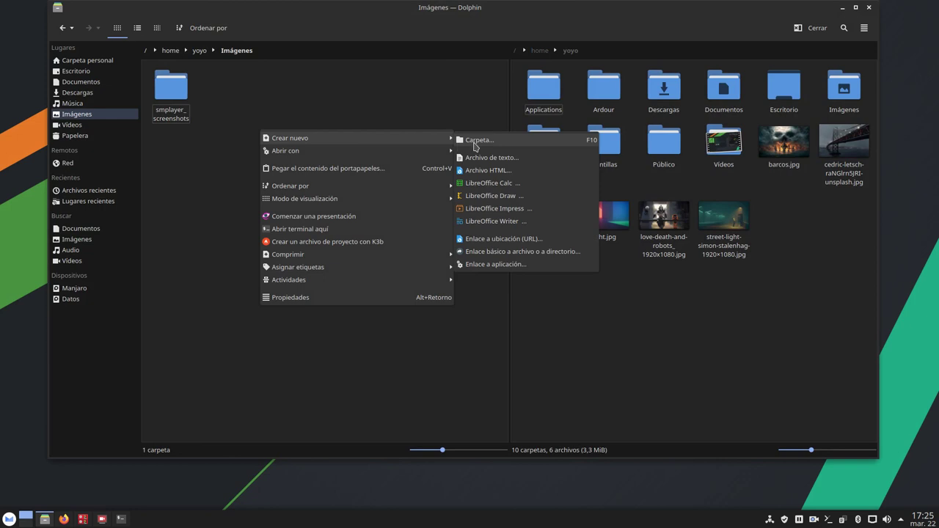
{"action": "left_click", "coordinate": [476, 140]}
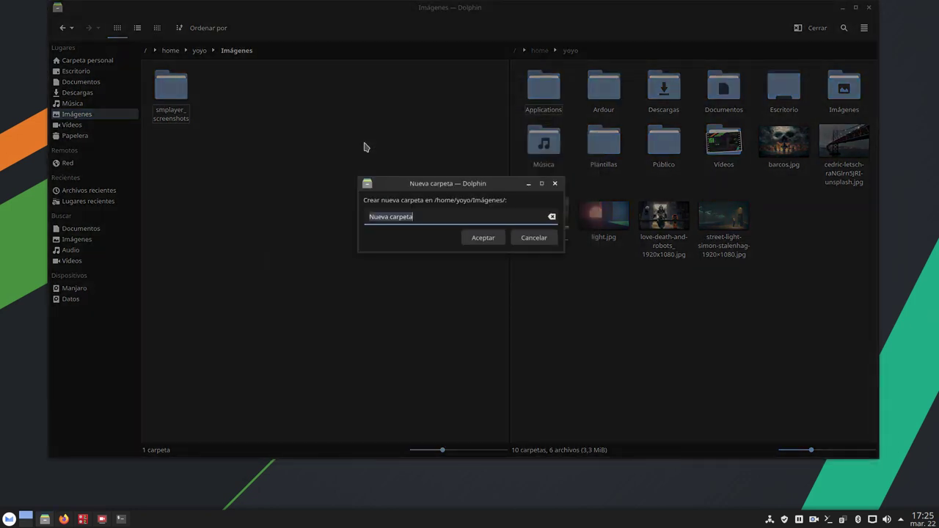
{"action": "key", "text": "BackSpace"}
{"action": "type", "text": "Wall"}
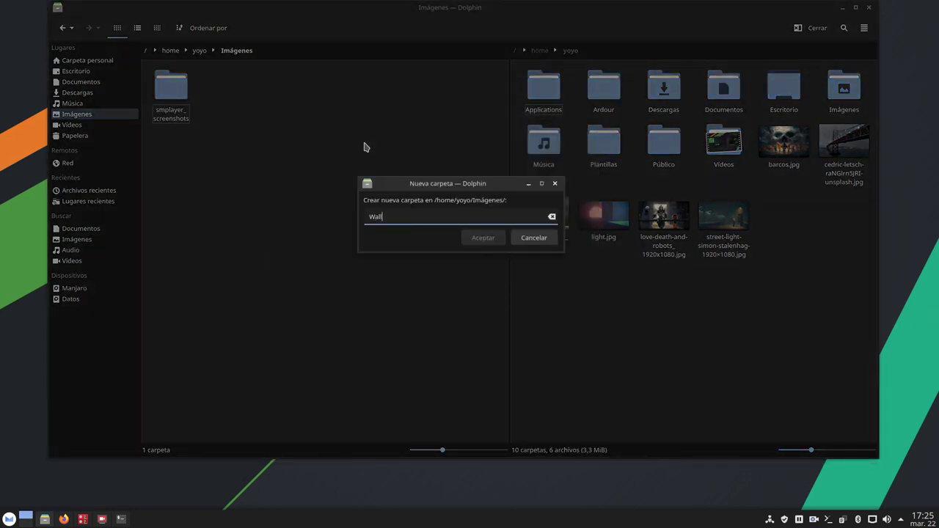
{"action": "type", "text": "papers"}
{"action": "key", "text": "Return"}
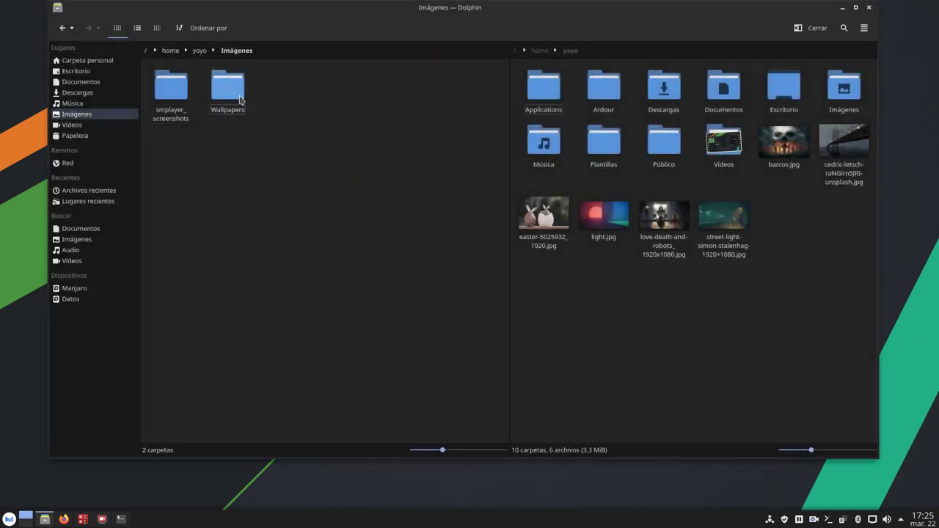
- Move the six wallpaper images from the home folder into the Wallpapers folder, and reopen that folder from Imágenes to check them
{"action": "double_click", "coordinate": [236, 96]}
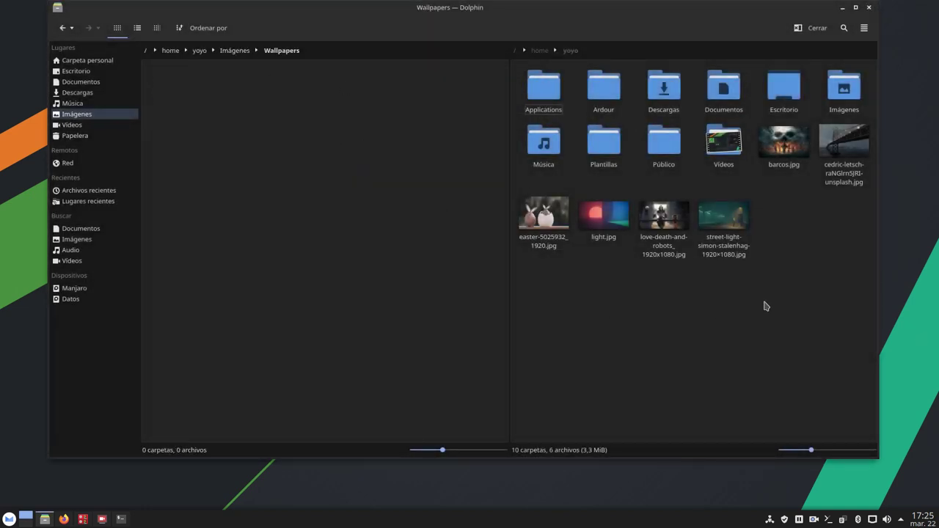
{"action": "left_click_drag", "start_coordinate": [763, 303], "coordinate": [241, 220]}
{"action": "left_click", "coordinate": [272, 226]}
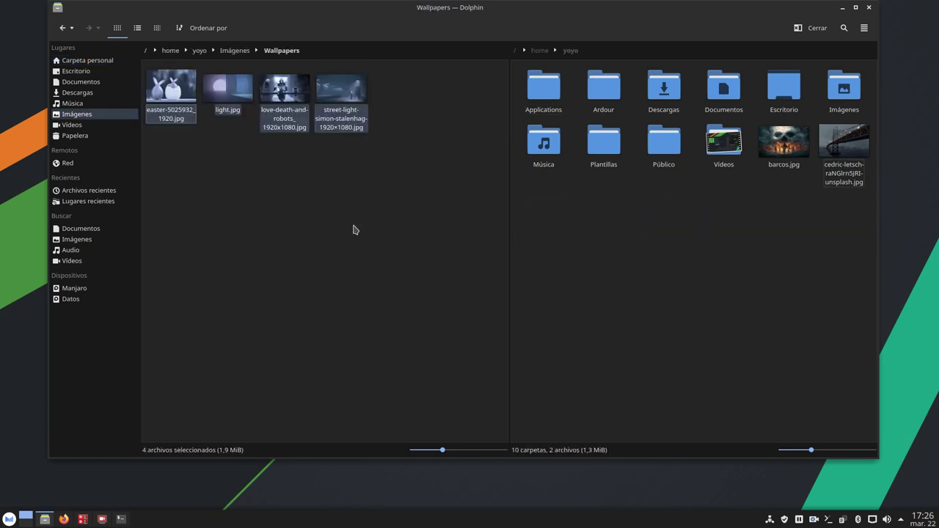
{"action": "left_click", "coordinate": [726, 235]}
{"action": "left_click_drag", "start_coordinate": [857, 211], "coordinate": [365, 230]}
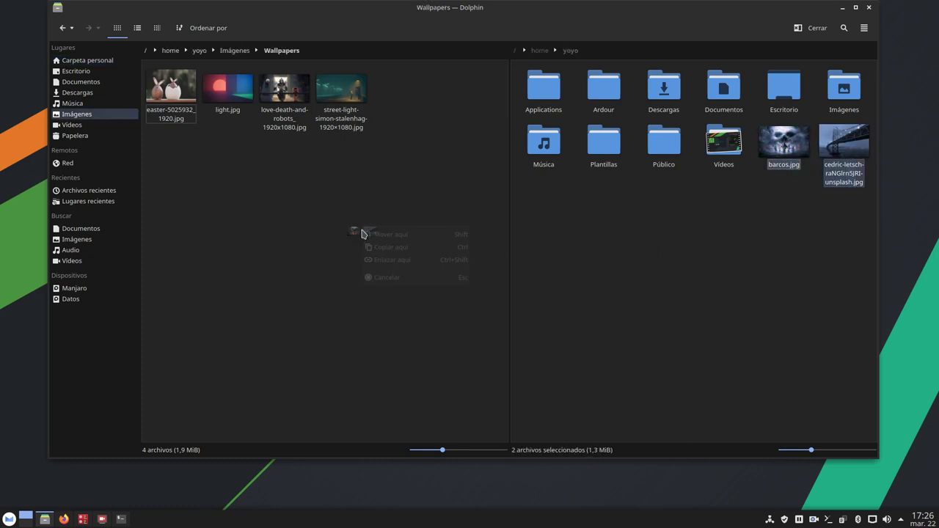
{"action": "left_click", "coordinate": [399, 236]}
{"action": "left_click", "coordinate": [411, 237]}
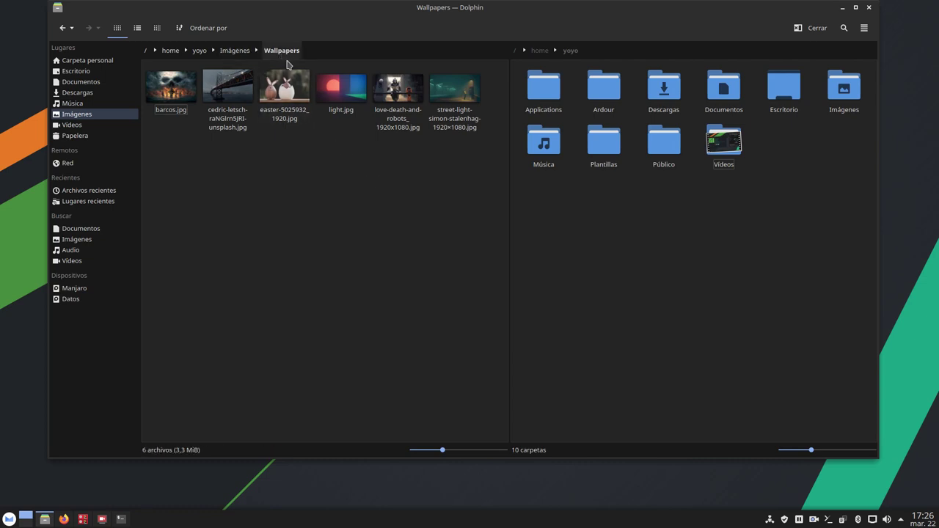
{"action": "left_click", "coordinate": [234, 51]}
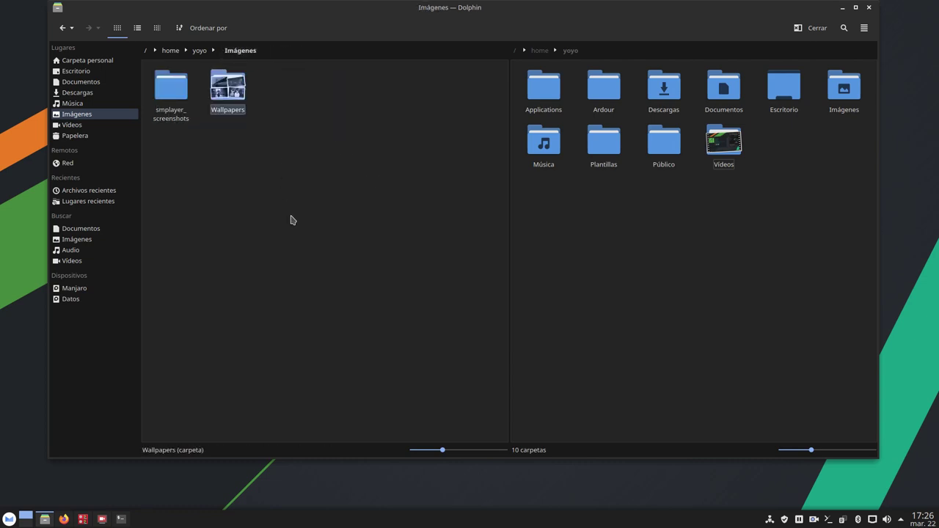
{"action": "left_click", "coordinate": [229, 95]}
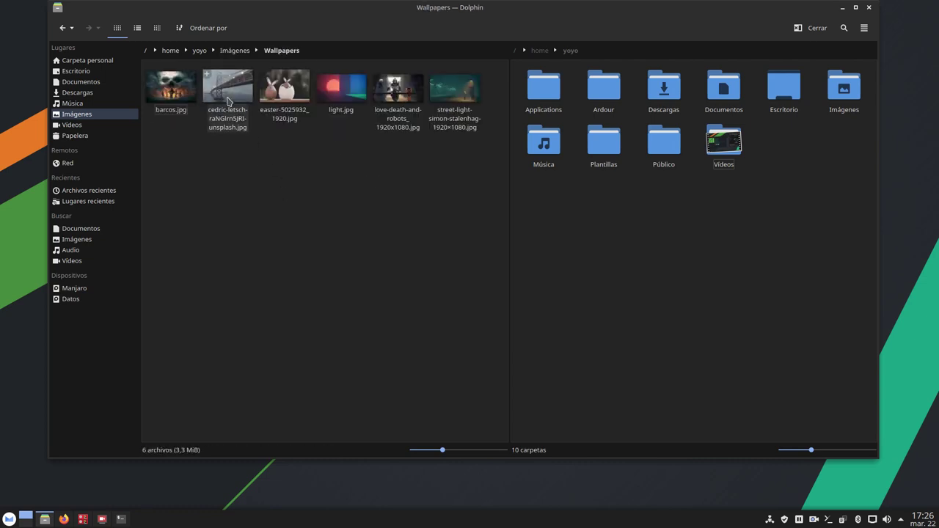
- Return to a single pane in a smaller, more centred window and open the Wallpapers folder inside Imágenes
{"action": "left_click", "coordinate": [817, 31]}
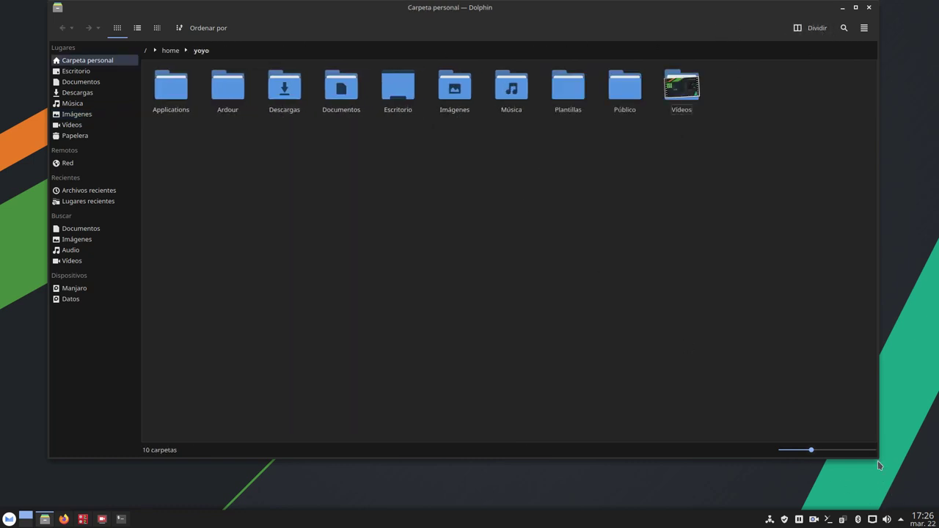
{"action": "left_click_drag", "start_coordinate": [877, 460], "coordinate": [629, 386]}
{"action": "left_click_drag", "start_coordinate": [404, 19], "coordinate": [521, 78]}
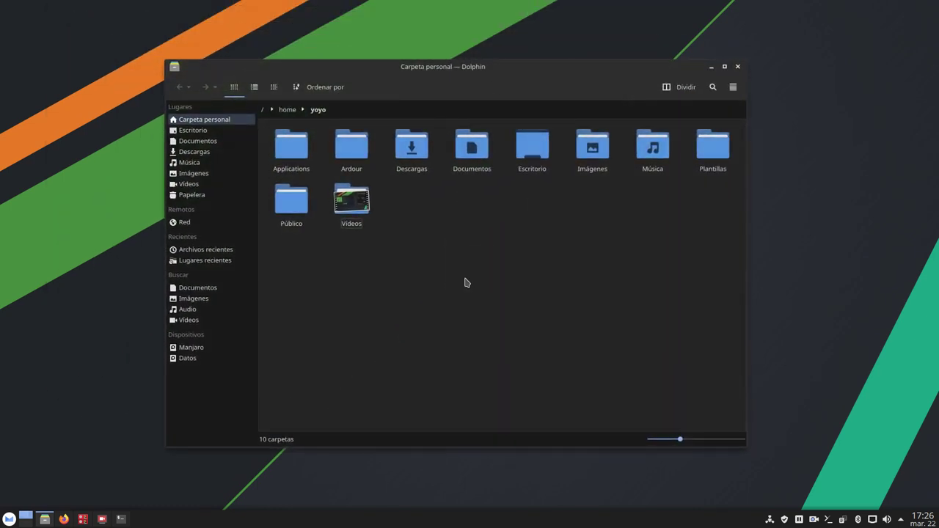
{"action": "left_click", "coordinate": [581, 145]}
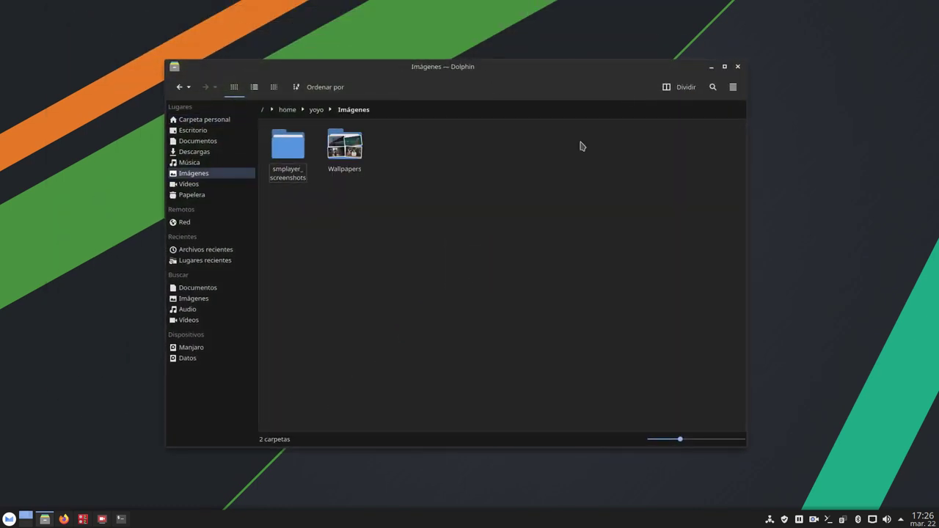
{"action": "left_click", "coordinate": [360, 155]}
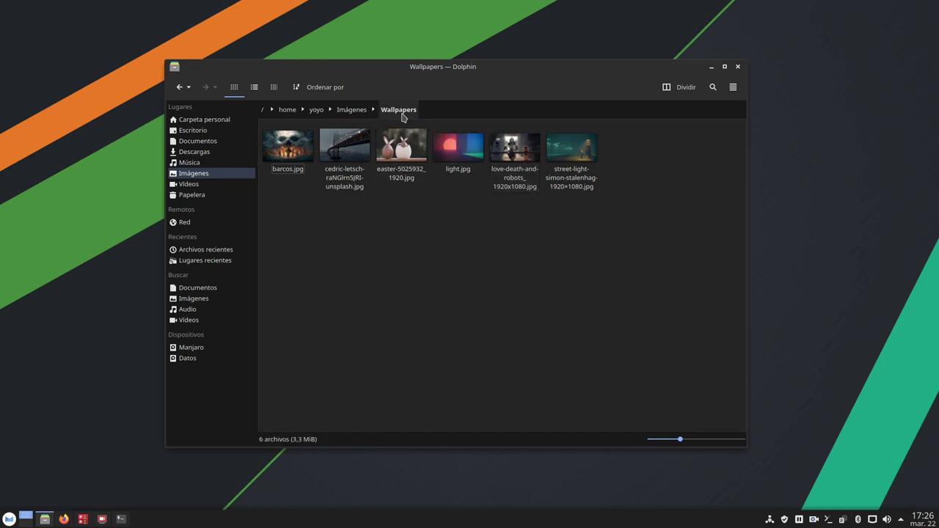
- Look at the desktop background settings and close them without changing the wallpaper
{"action": "right_click", "coordinate": [847, 116]}
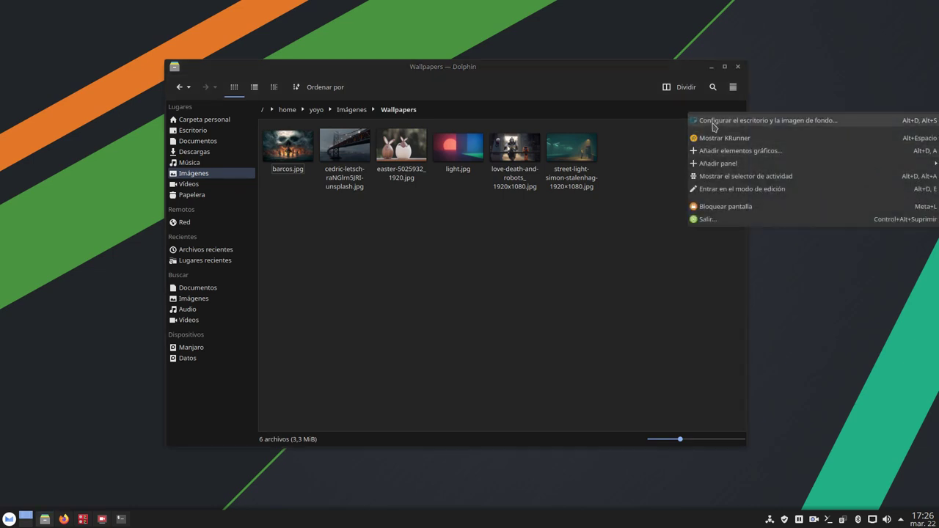
{"action": "left_click", "coordinate": [712, 123]}
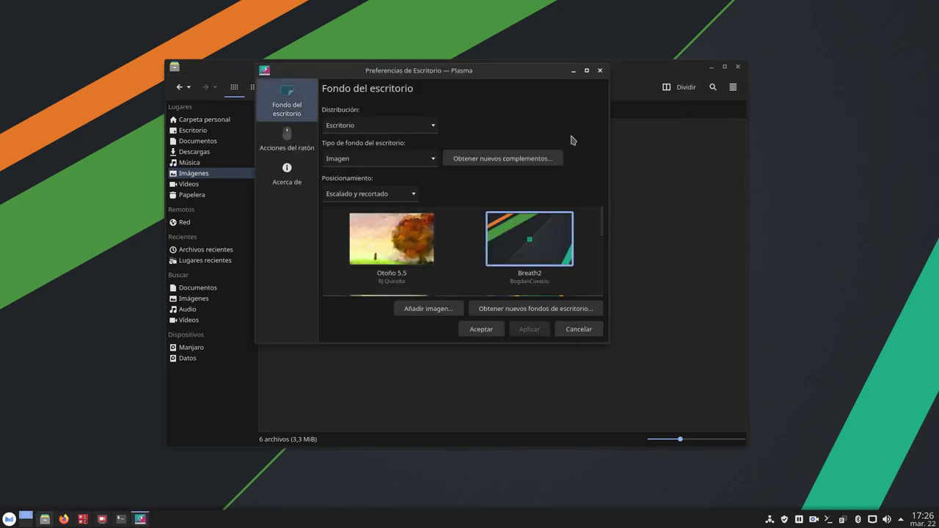
{"action": "left_click", "coordinate": [600, 71]}
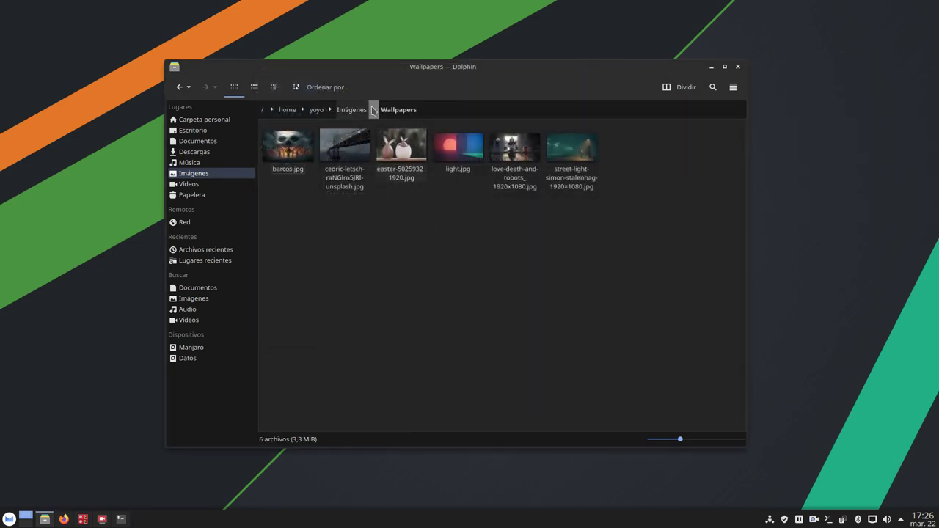
- Go back to the home folder, move the window towards the upper part of the desktop, and show hidden files
{"action": "left_click", "coordinate": [269, 110]}
{"action": "left_click", "coordinate": [413, 228]}
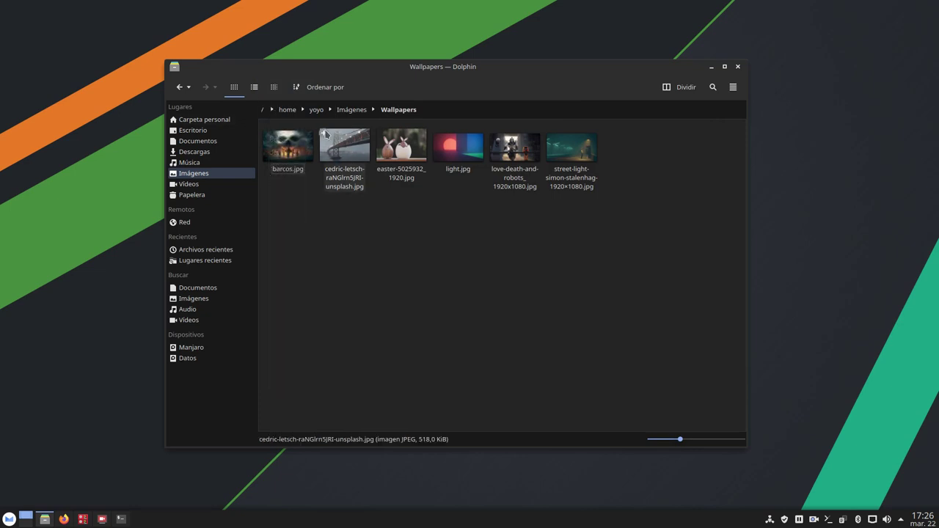
{"action": "left_click", "coordinate": [317, 110]}
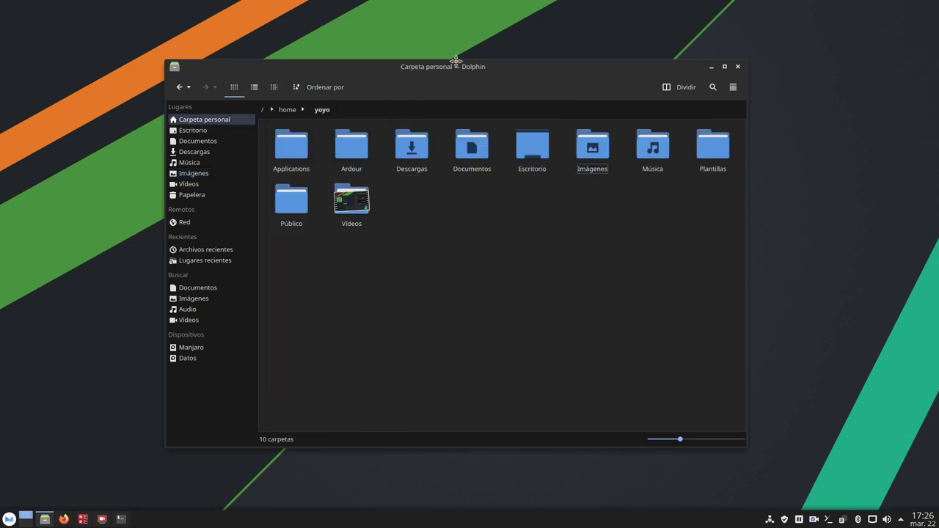
{"action": "left_click_drag", "start_coordinate": [454, 63], "coordinate": [419, 35]}
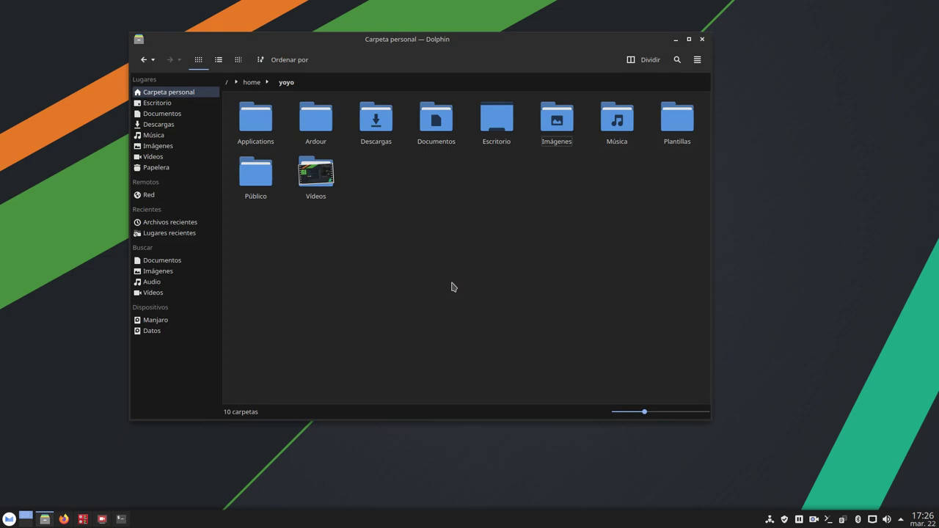
{"action": "left_click_drag", "start_coordinate": [497, 34], "coordinate": [442, 9]}
{"action": "left_click", "coordinate": [645, 36]}
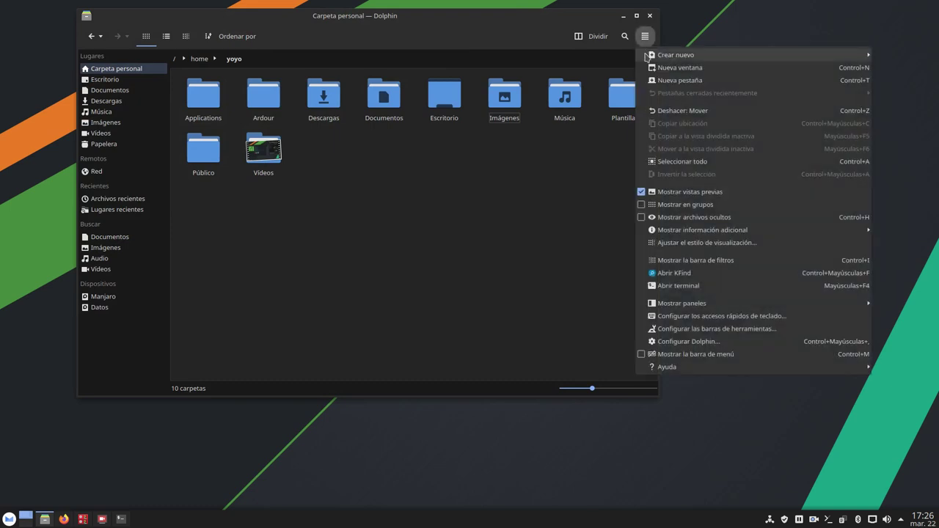
{"action": "left_click", "coordinate": [676, 223]}
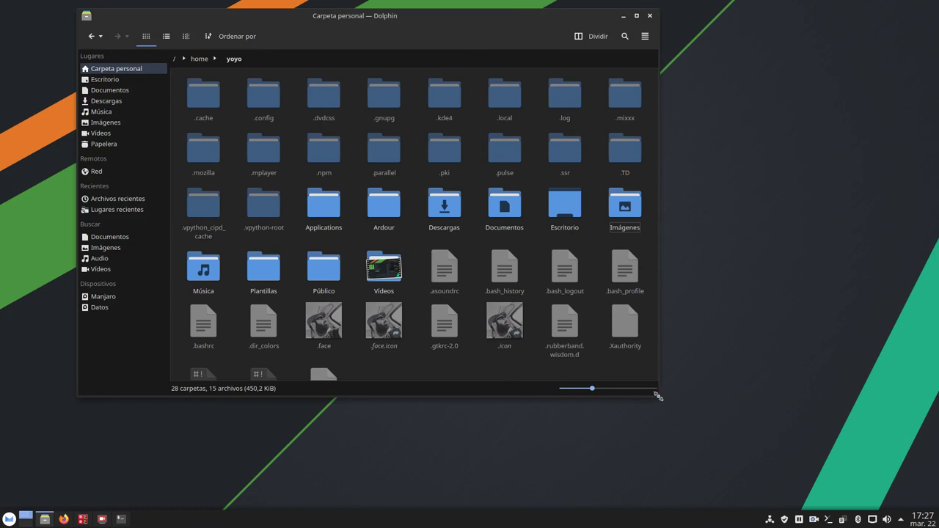
- Enlarge the file manager window and open the share folder inside the hidden .local folder
{"action": "left_click_drag", "start_coordinate": [658, 396], "coordinate": [799, 448]}
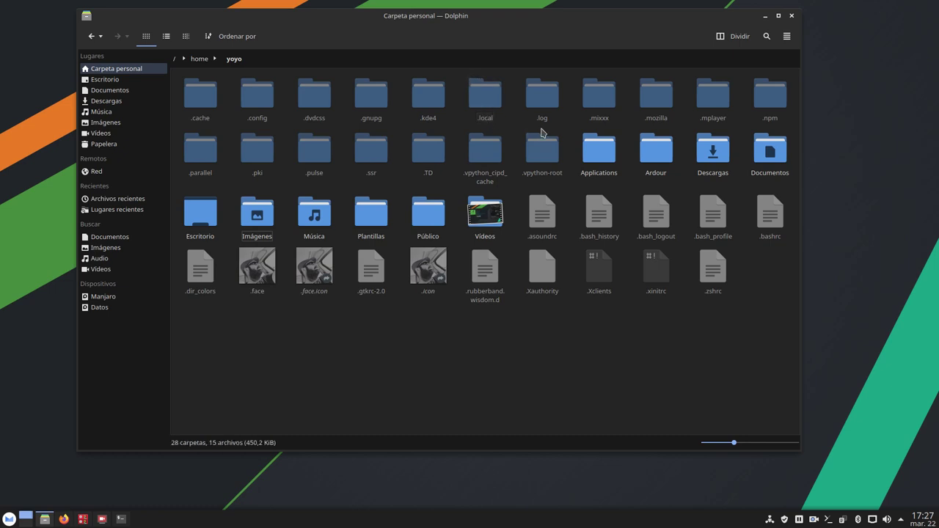
{"action": "left_click", "coordinate": [487, 106]}
{"action": "left_click", "coordinate": [212, 108]}
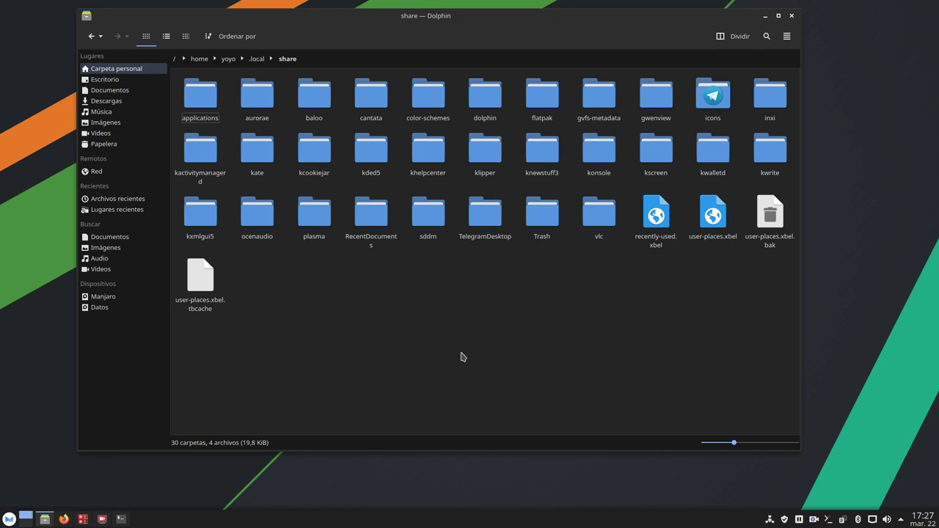
{"action": "right_click", "coordinate": [369, 290]}
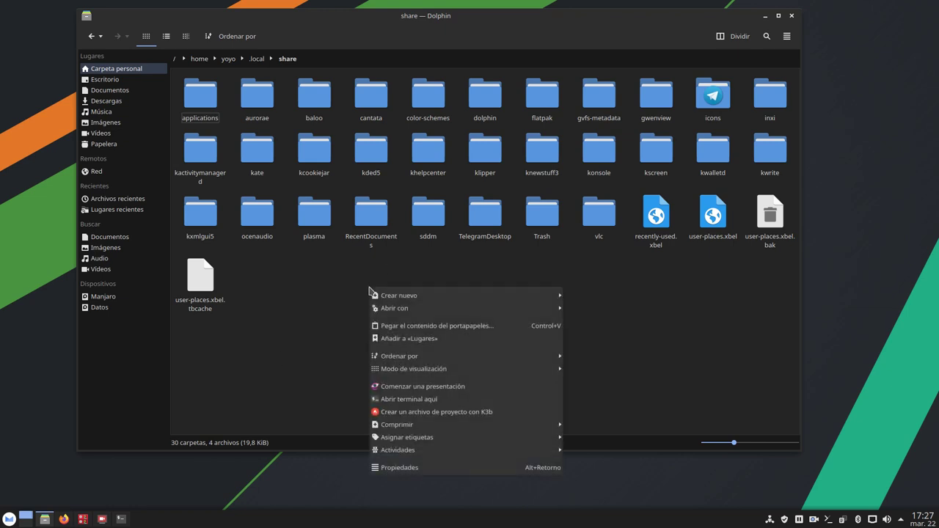
{"action": "left_click", "coordinate": [621, 288]}
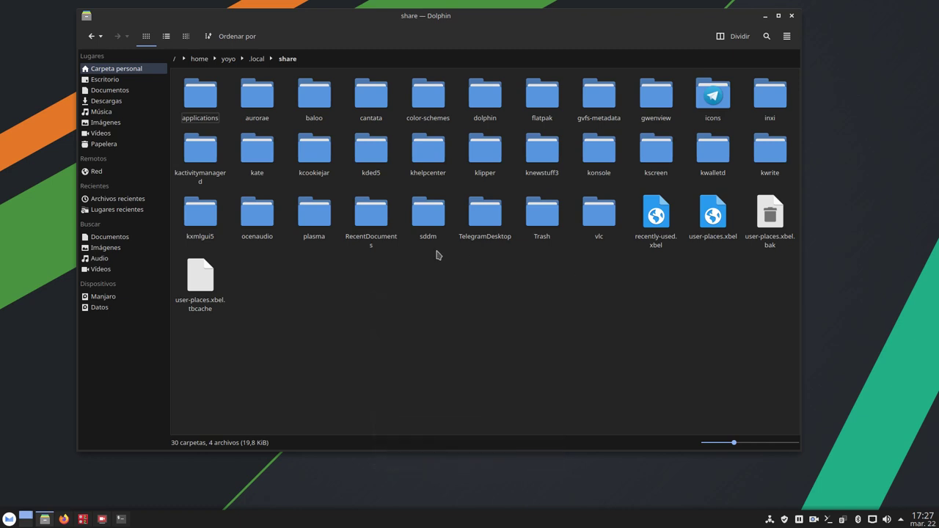
{"action": "right_click", "coordinate": [396, 277]}
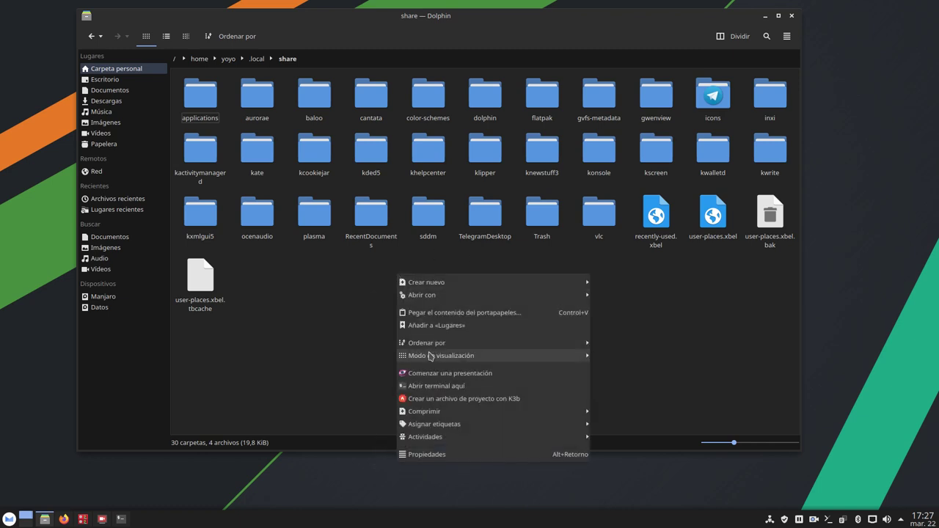
{"action": "mouse_move", "coordinate": [432, 349]}
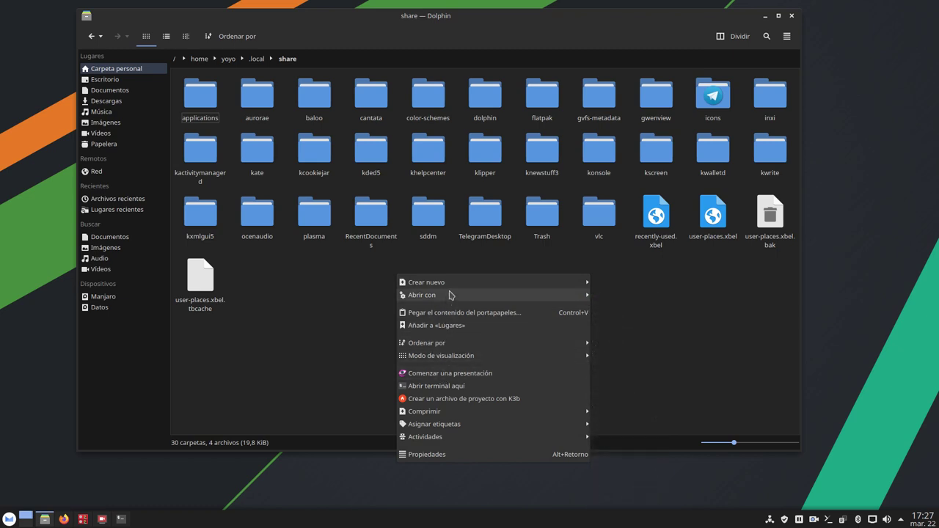
{"action": "mouse_move", "coordinate": [424, 284]}
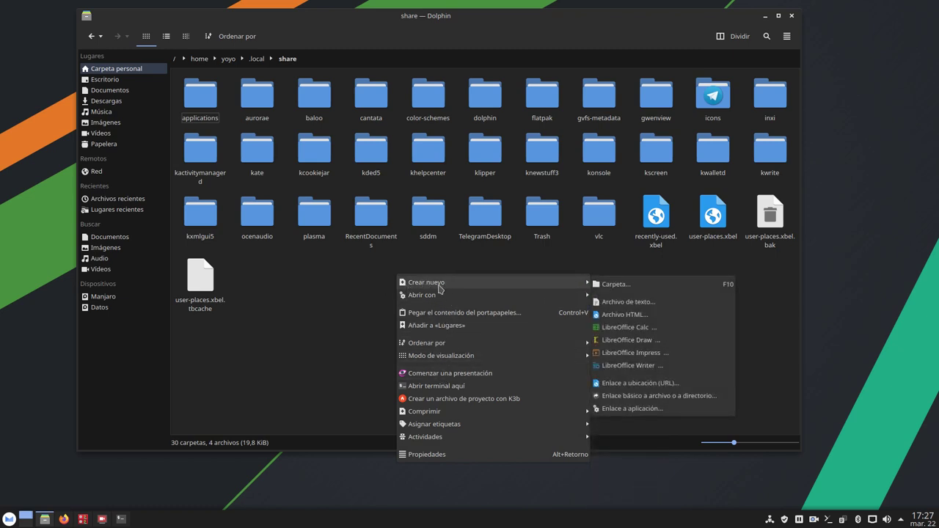
{"action": "left_click", "coordinate": [338, 292]}
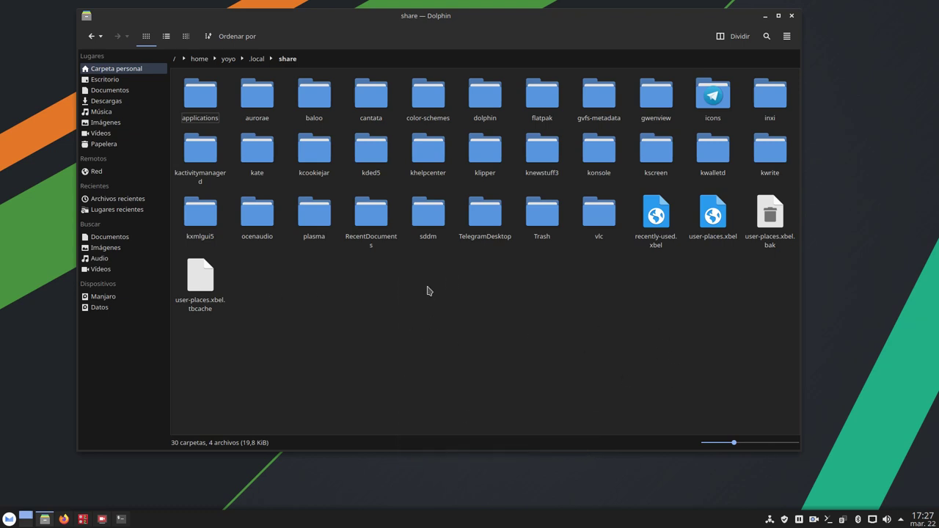
- Start a basic link to a file or directory inside the share folder and name it wallpapers
{"action": "right_click", "coordinate": [428, 287]}
{"action": "mouse_move", "coordinate": [449, 297]}
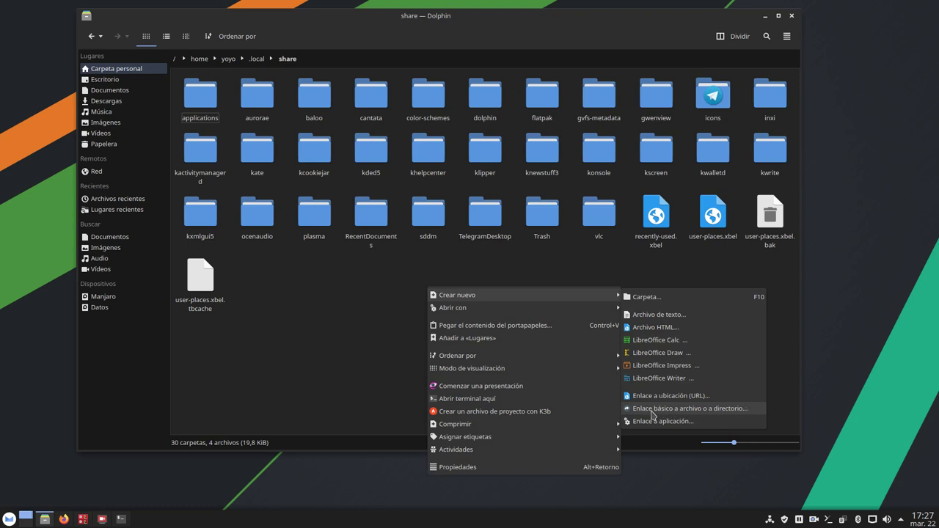
{"action": "left_click", "coordinate": [722, 408]}
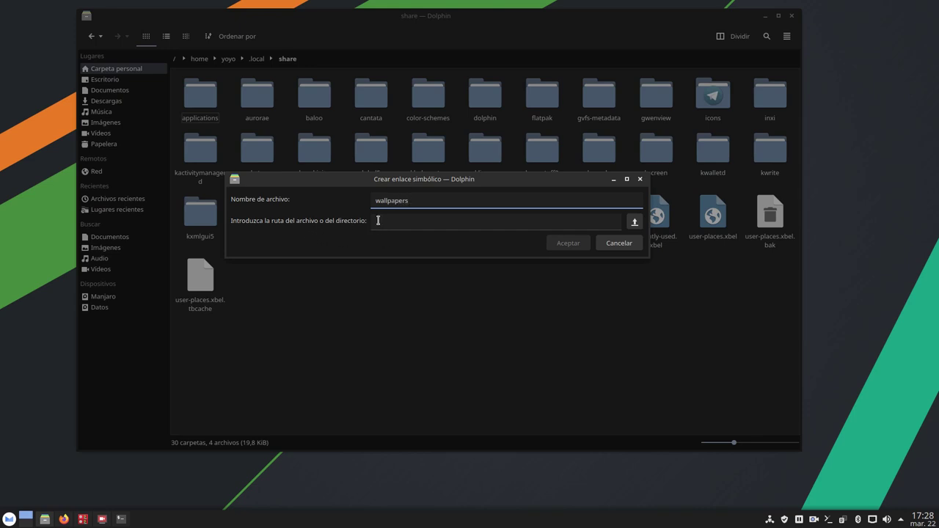
{"action": "left_click", "coordinate": [378, 220]}
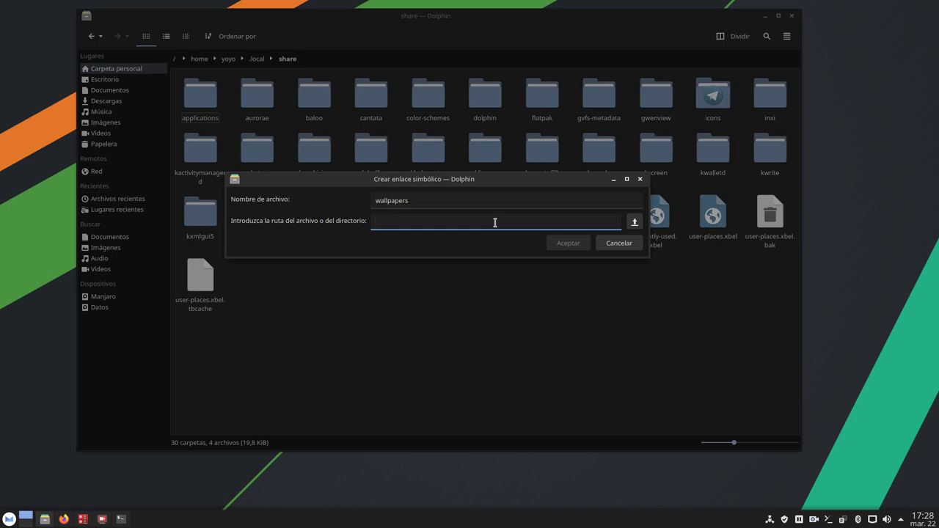
- Choose the Wallpapers directory inside the home folder's Imágenes as the link's target and create the symbolic link
{"action": "left_click", "coordinate": [634, 223]}
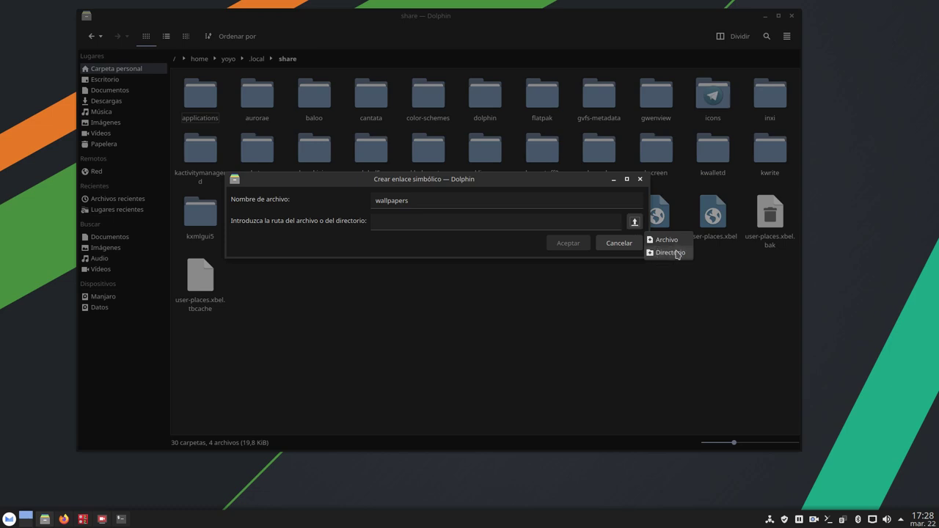
{"action": "left_click", "coordinate": [669, 253]}
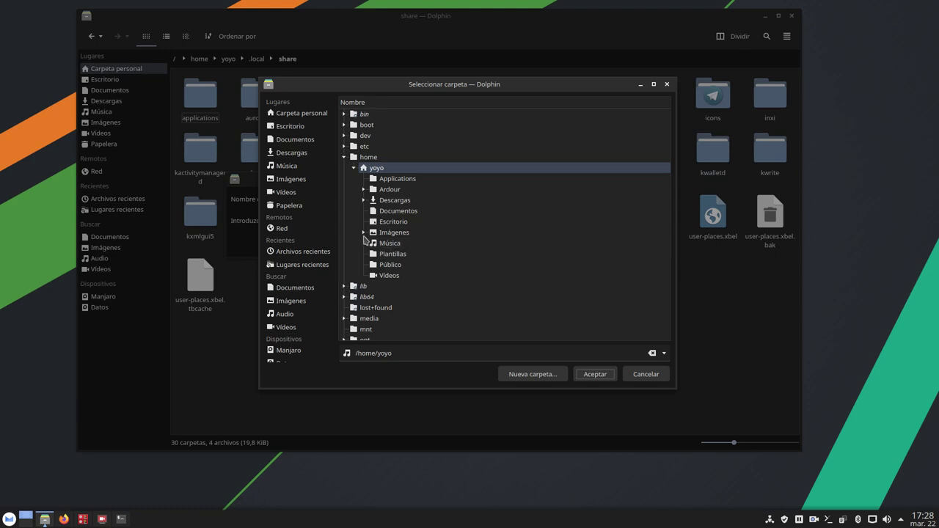
{"action": "left_click", "coordinate": [364, 233]}
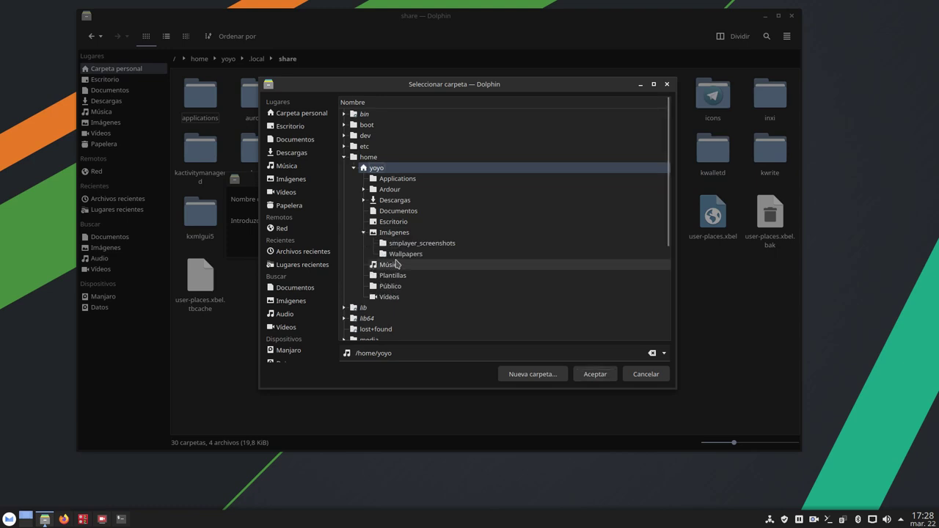
{"action": "left_click", "coordinate": [405, 254]}
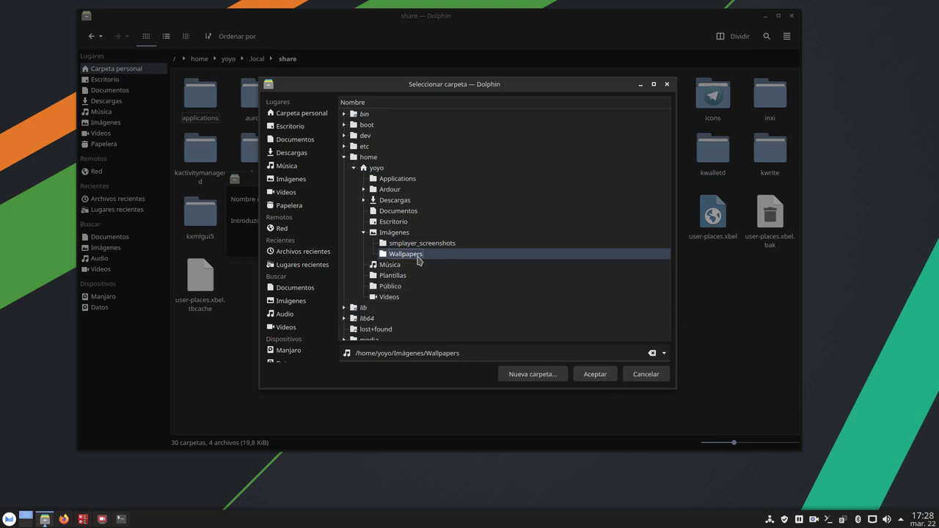
{"action": "left_click", "coordinate": [593, 375]}
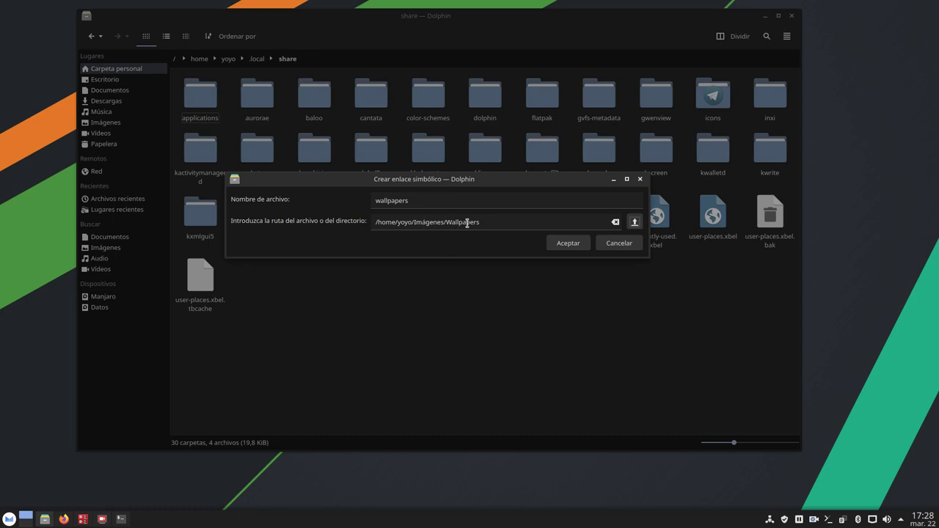
{"action": "left_click", "coordinate": [564, 243]}
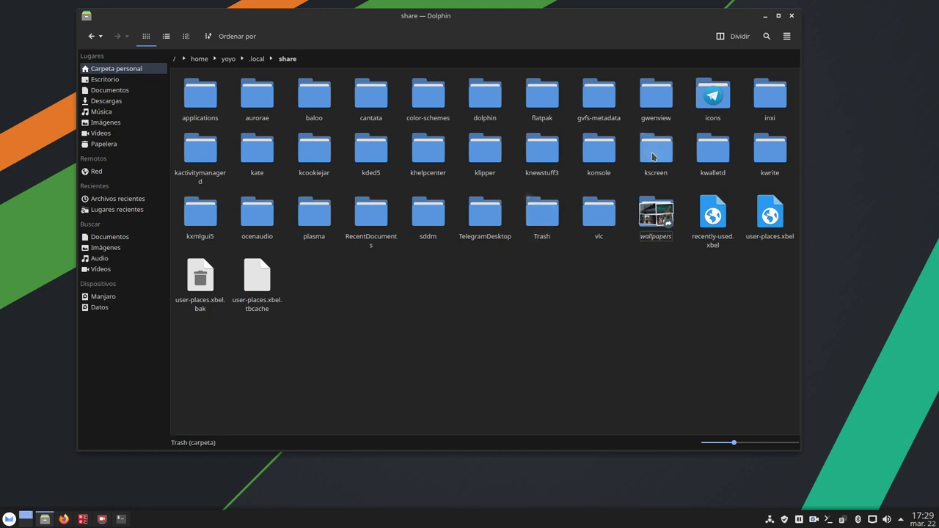
- Return to the home folder, stop showing hidden files, and close the file manager
{"action": "left_click", "coordinate": [228, 58]}
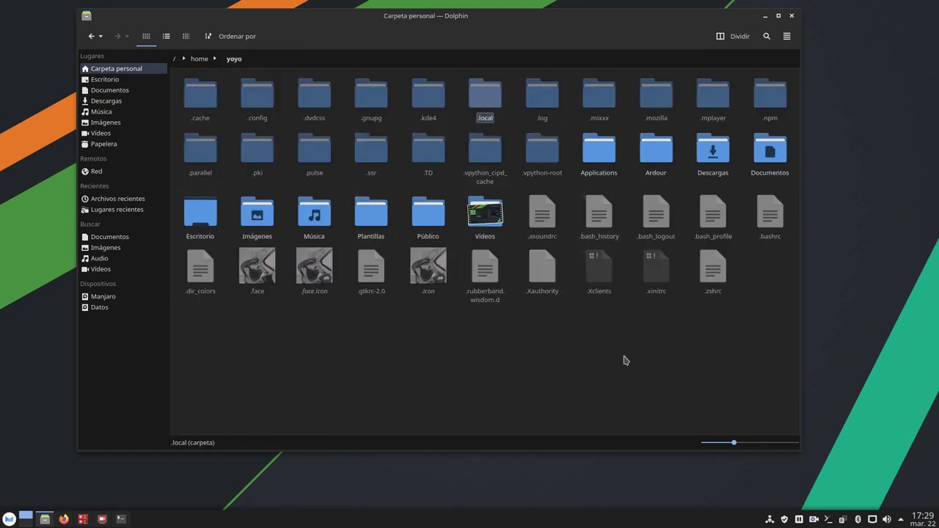
{"action": "left_click", "coordinate": [786, 37]}
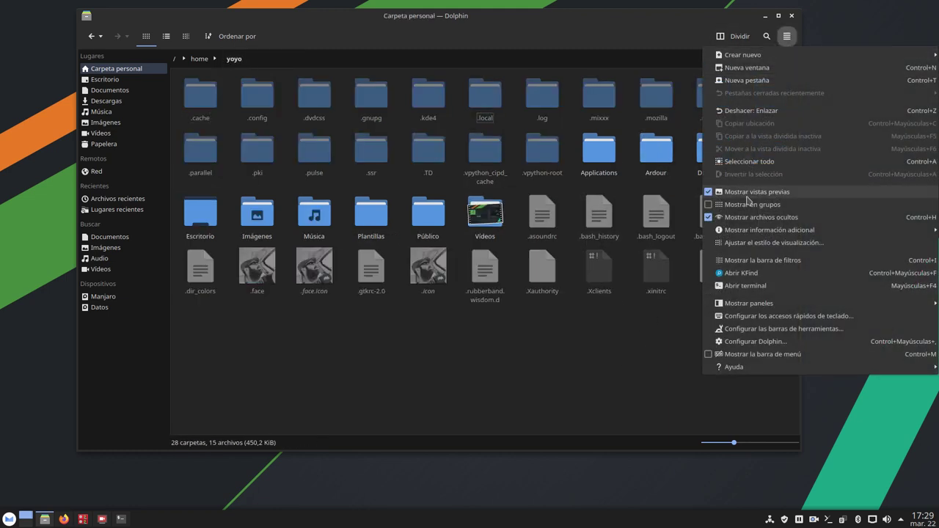
{"action": "left_click", "coordinate": [755, 217]}
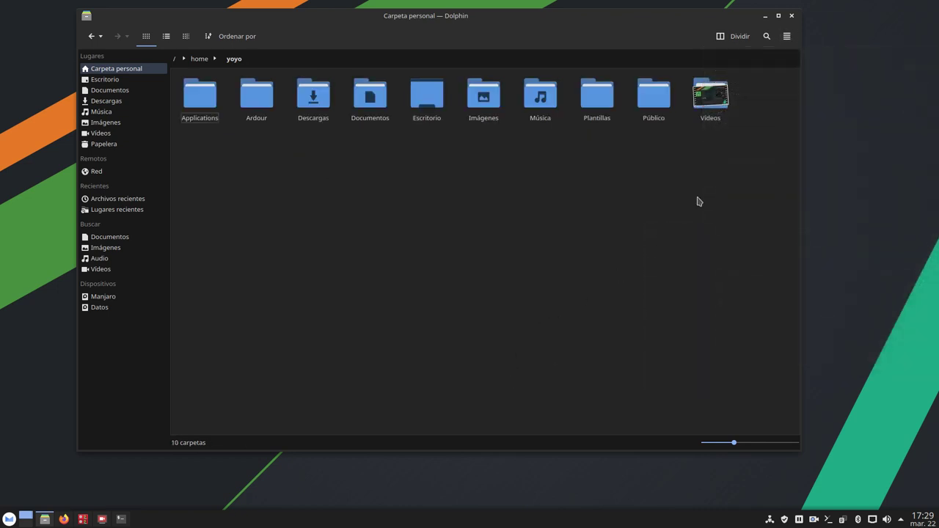
{"action": "left_click", "coordinate": [791, 15]}
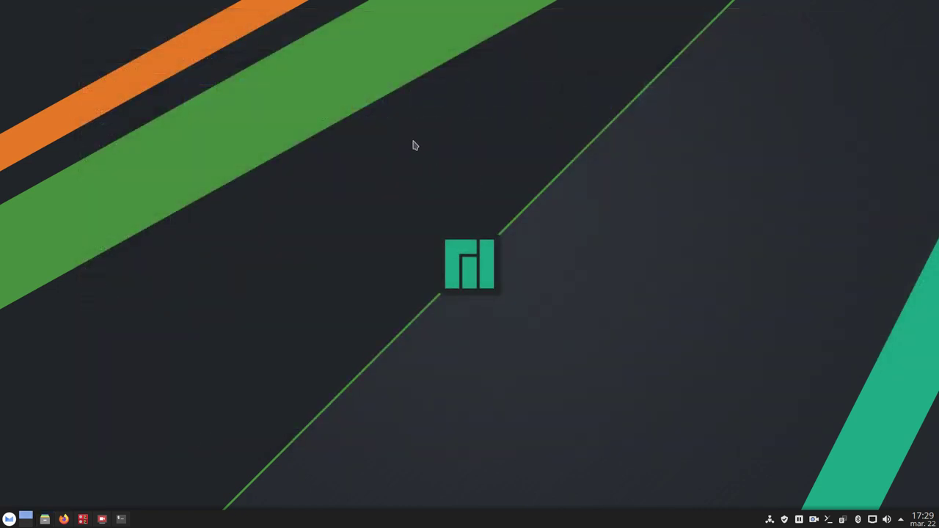
- Open the desktop wallpaper settings and enlarge and reposition the window to show the custom images at the start of the list
{"action": "right_click", "coordinate": [415, 86]}
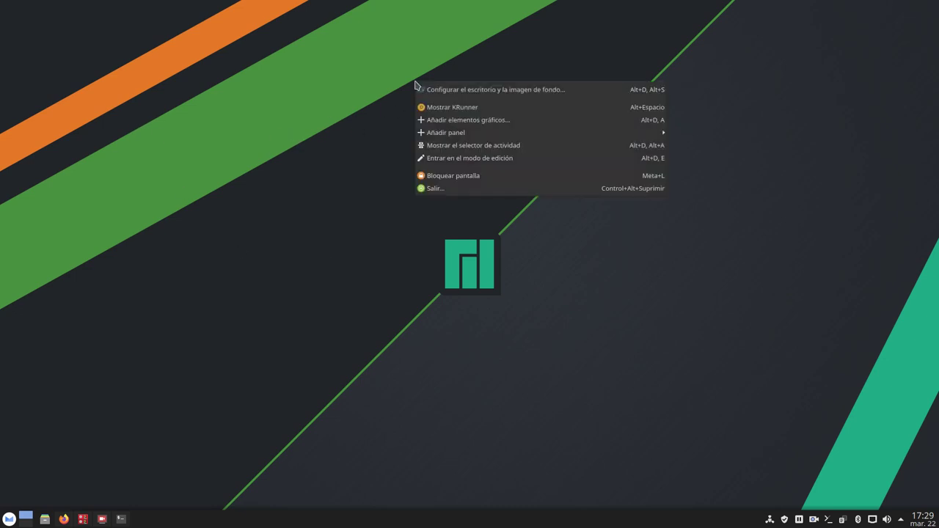
{"action": "left_click", "coordinate": [460, 91]}
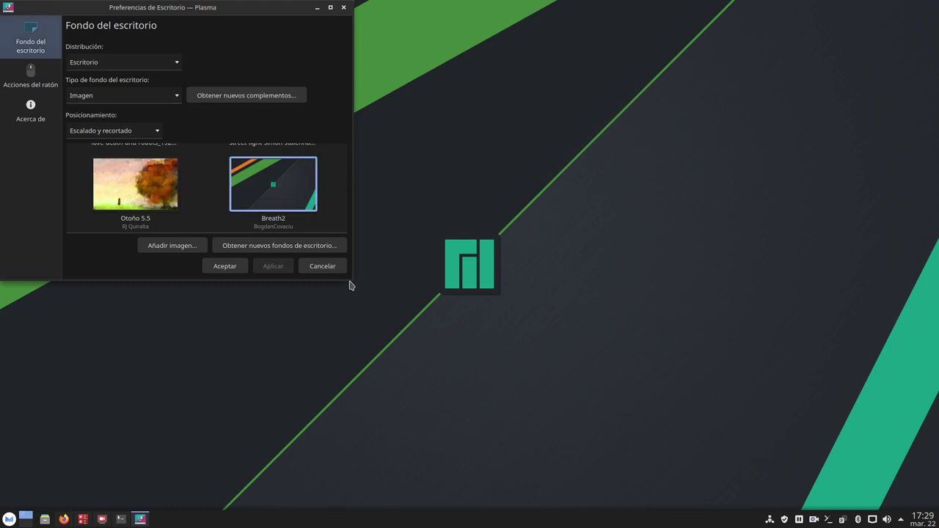
{"action": "left_click_drag", "start_coordinate": [231, 3], "coordinate": [416, 191]}
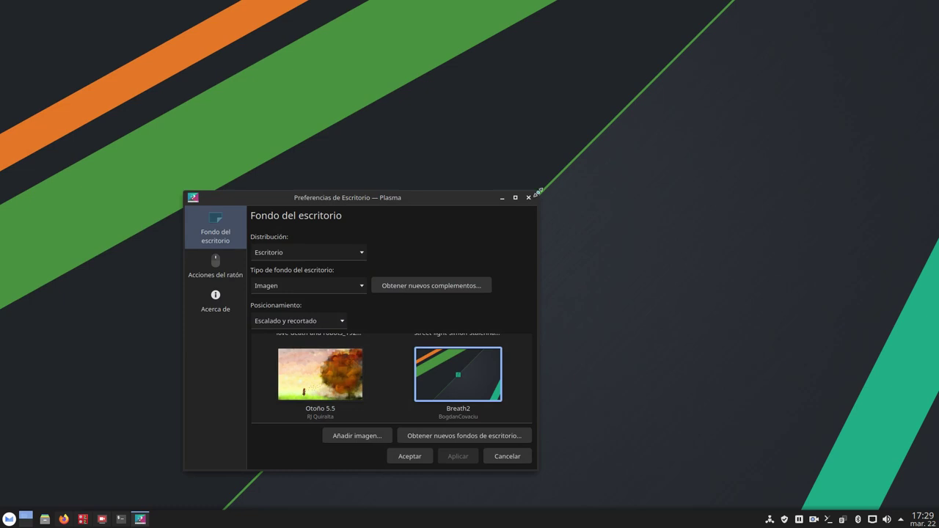
{"action": "left_click_drag", "start_coordinate": [537, 192], "coordinate": [921, 35]}
{"action": "left_click_drag", "start_coordinate": [661, 52], "coordinate": [506, 50]}
{"action": "scroll", "coordinate": [355, 237], "scroll_direction": "up", "scroll_amount": 5}
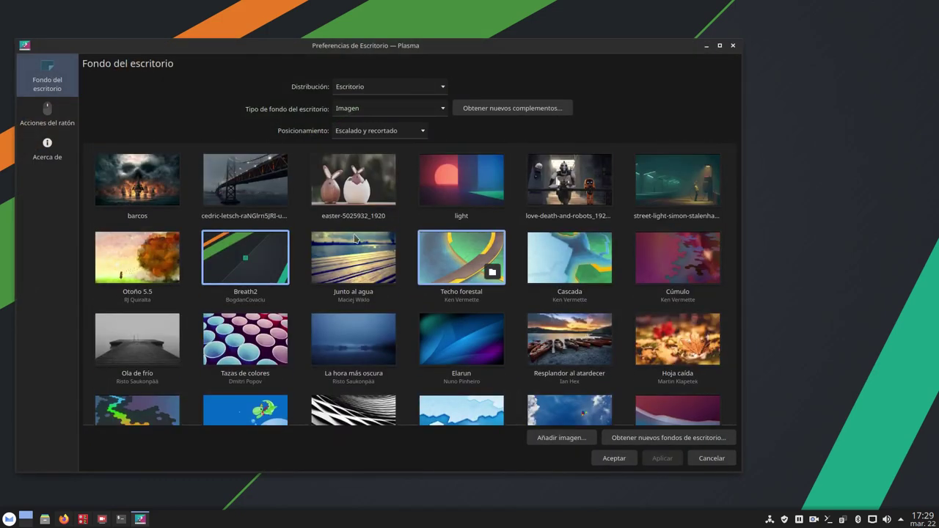
- Select the six linked custom wallpapers one after another, from barcos to the street-light image, without applying any
{"action": "left_click", "coordinate": [124, 193]}
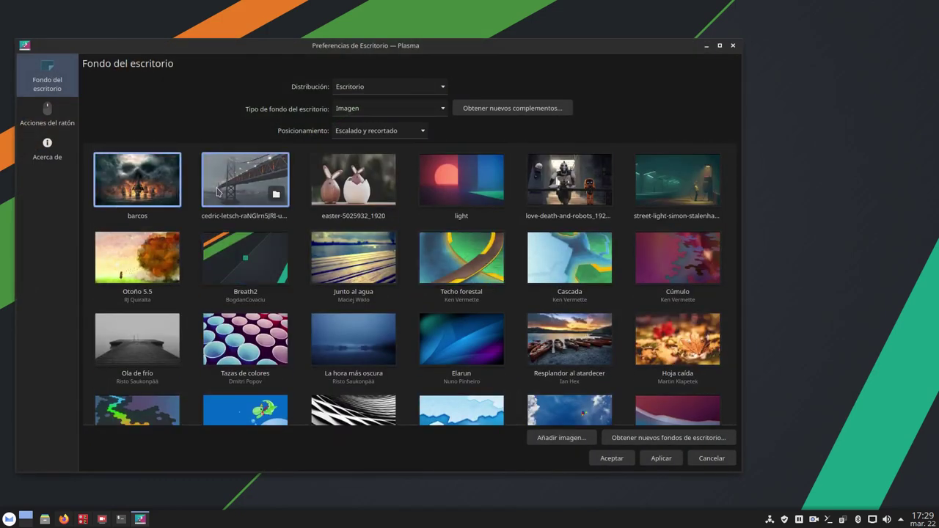
{"action": "left_click", "coordinate": [245, 180]}
{"action": "left_click", "coordinate": [353, 180]}
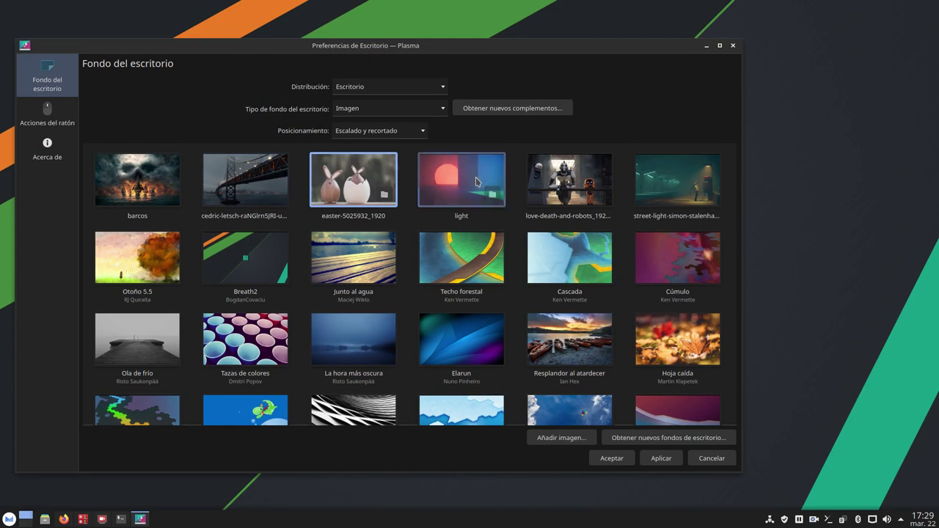
{"action": "left_click", "coordinate": [460, 179]}
{"action": "left_click", "coordinate": [569, 180]}
{"action": "left_click", "coordinate": [638, 179]}
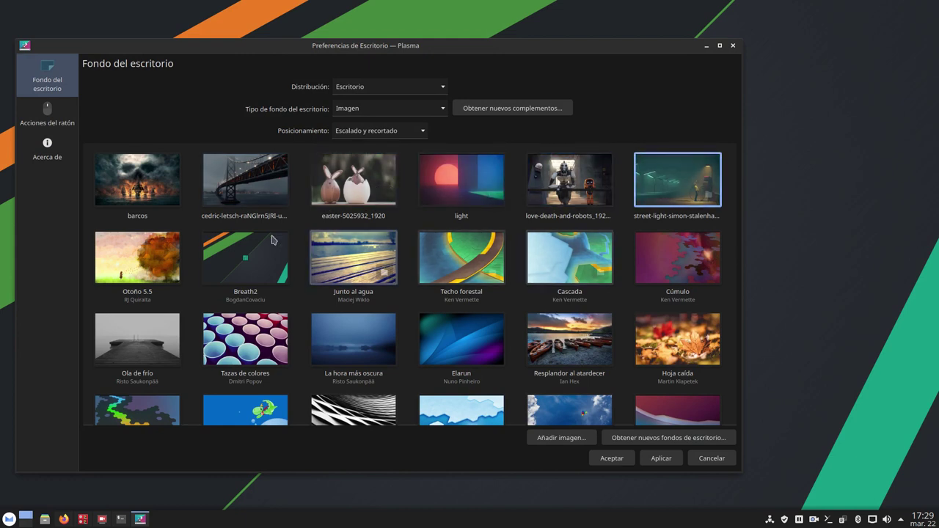
- Apply the barcos image as the desktop wallpaper and minimize the settings window to view it
{"action": "left_click", "coordinate": [137, 179]}
{"action": "left_click", "coordinate": [659, 459]}
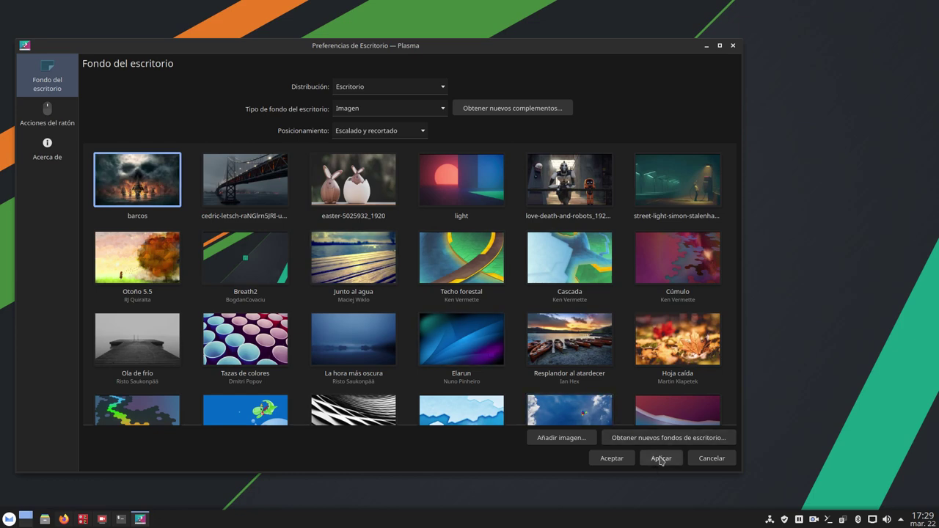
{"action": "left_click", "coordinate": [706, 47]}
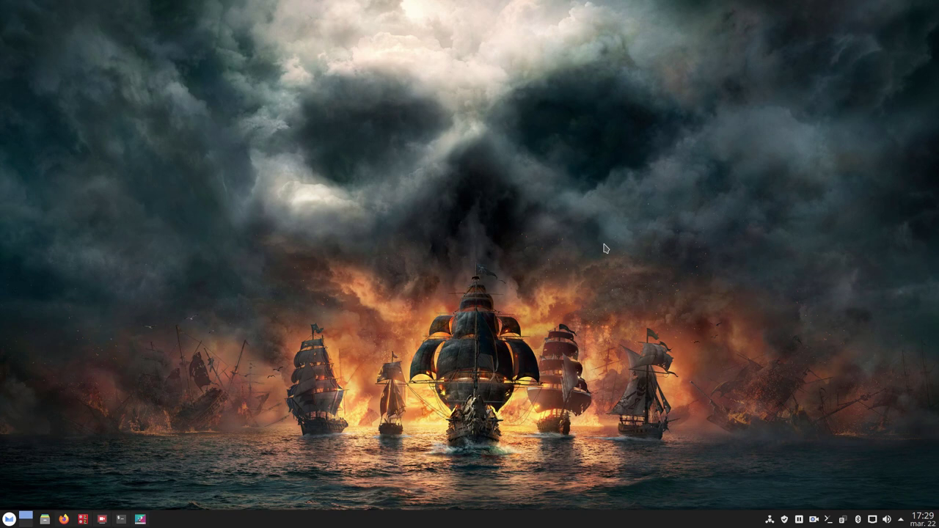
- Restore the wallpaper settings, apply the bridge image as the desktop background, and accept to close the settings
{"action": "left_click", "coordinate": [140, 519]}
{"action": "left_click", "coordinate": [246, 167]}
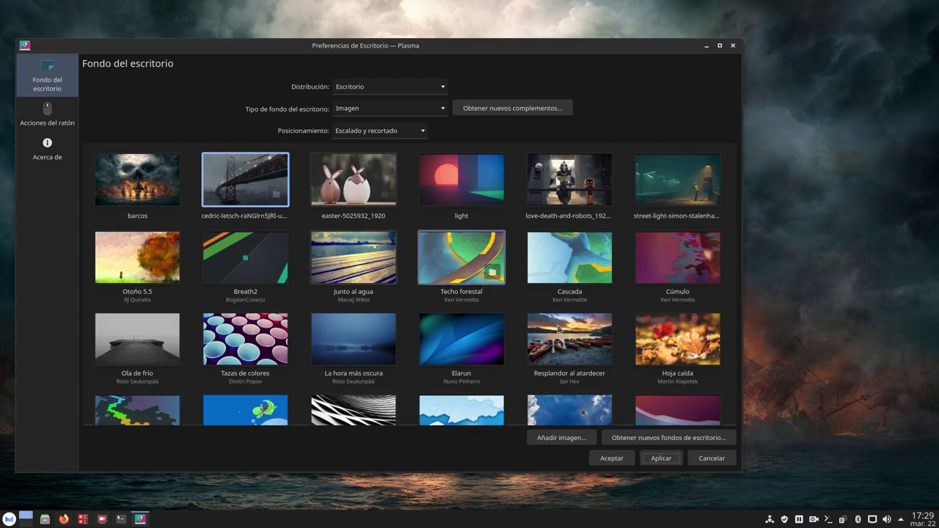
{"action": "left_click", "coordinate": [661, 459]}
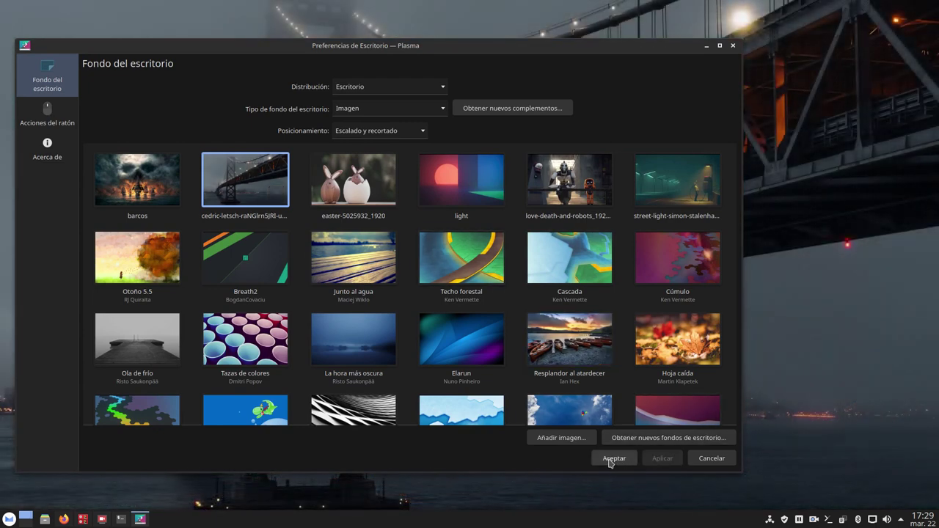
{"action": "left_click", "coordinate": [614, 458]}
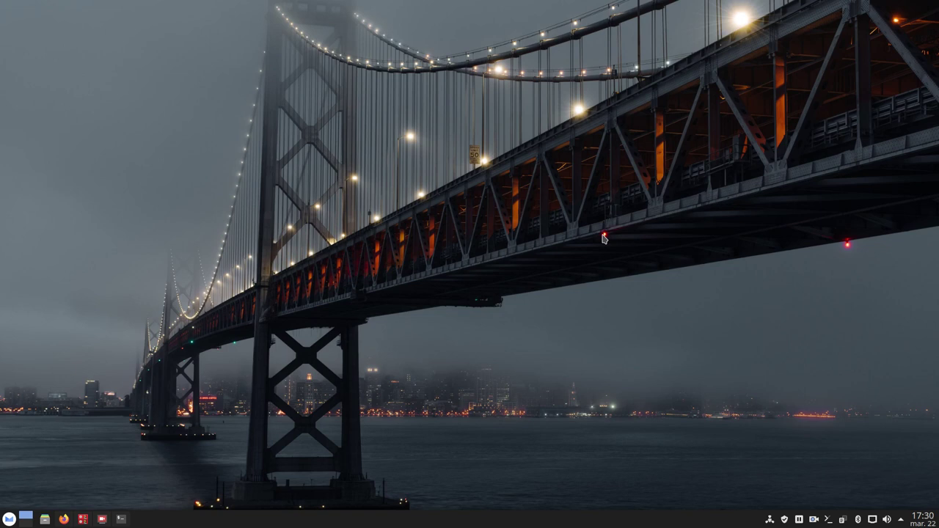
- Reopen the desktop background settings in a larger window and set barcos as the wallpaper, accepting the change
{"action": "right_click", "coordinate": [430, 87]}
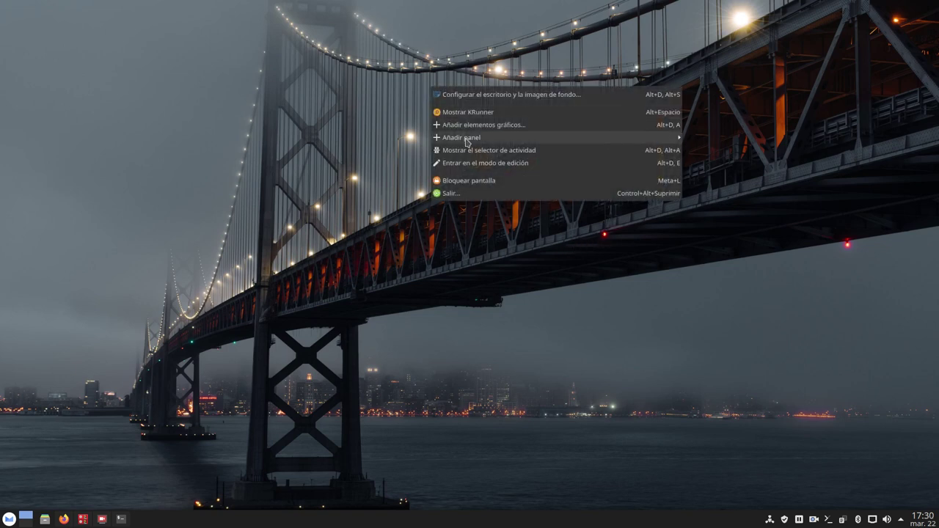
{"action": "left_click", "coordinate": [506, 94]}
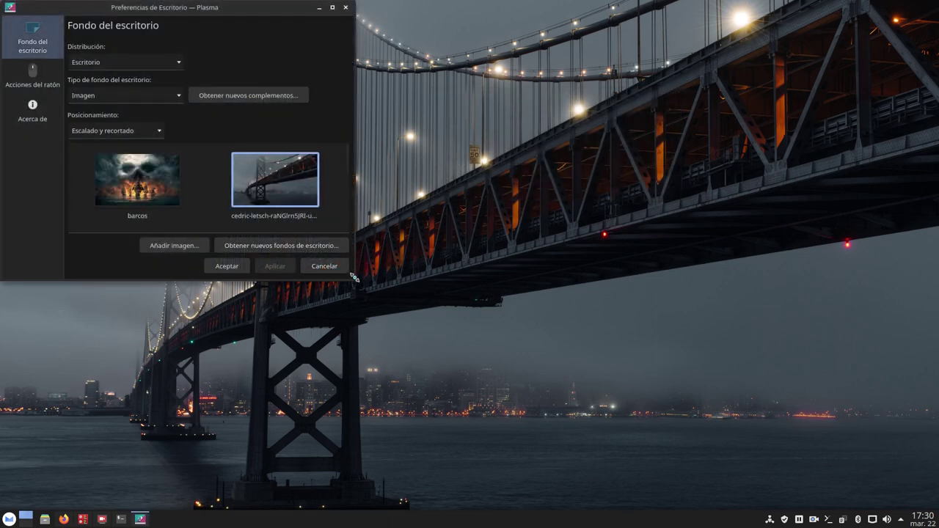
{"action": "left_click_drag", "start_coordinate": [354, 280], "coordinate": [801, 457]}
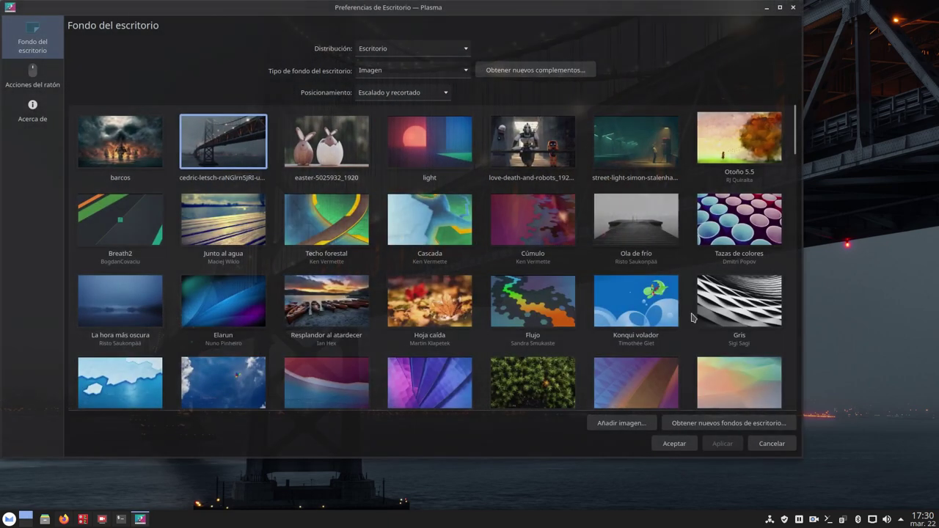
{"action": "left_click", "coordinate": [141, 152]}
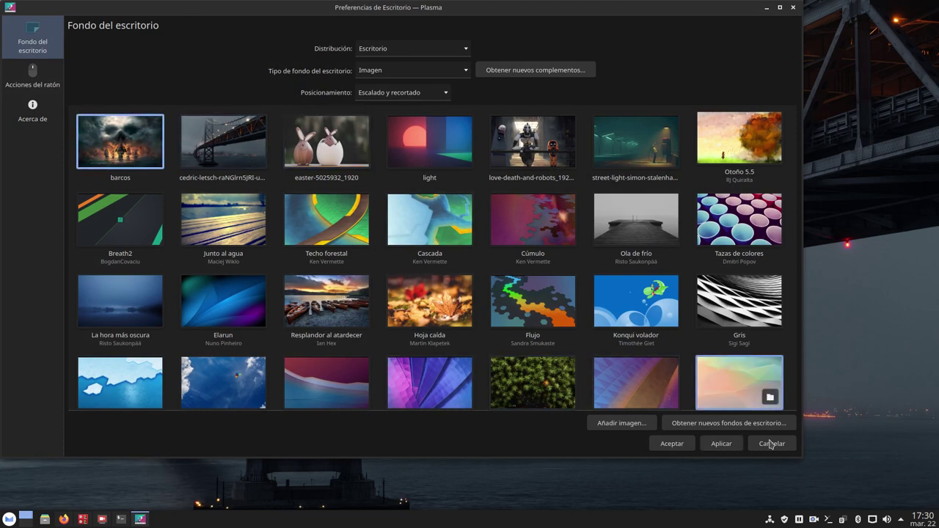
{"action": "left_click", "coordinate": [721, 443]}
{"action": "left_click", "coordinate": [671, 444]}
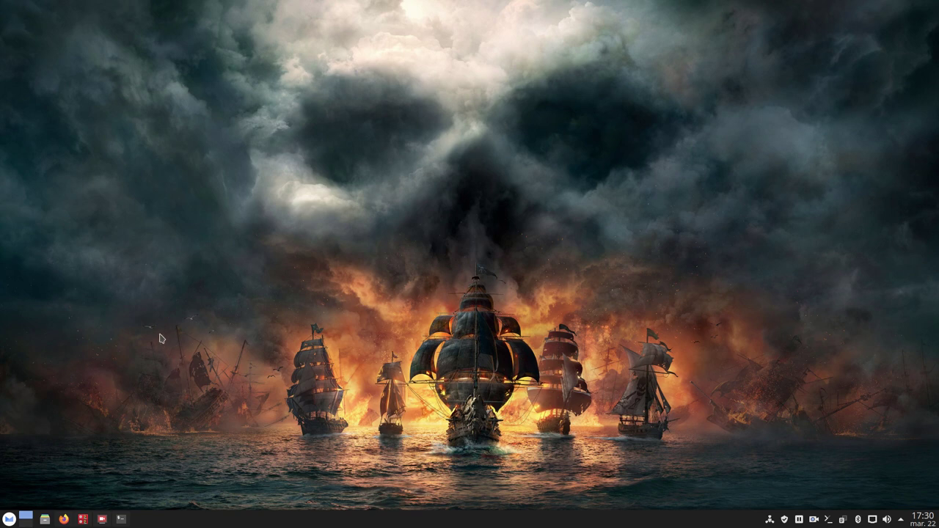
- Bring up the SimpleScreenRecorder and Konsole windows and move the recorder window farther from the terminal
{"action": "left_click", "coordinate": [103, 520]}
{"action": "left_click", "coordinate": [121, 520]}
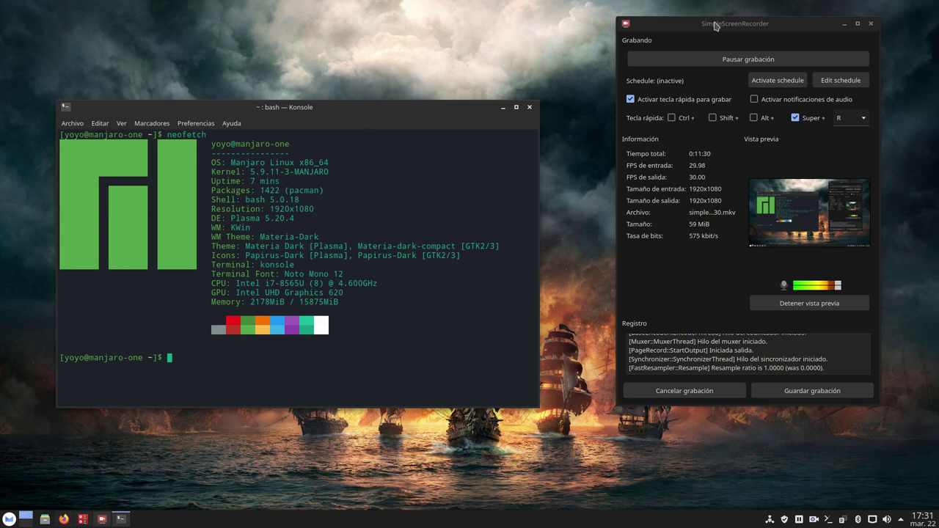
{"action": "left_click_drag", "start_coordinate": [714, 25], "coordinate": [741, 33]}
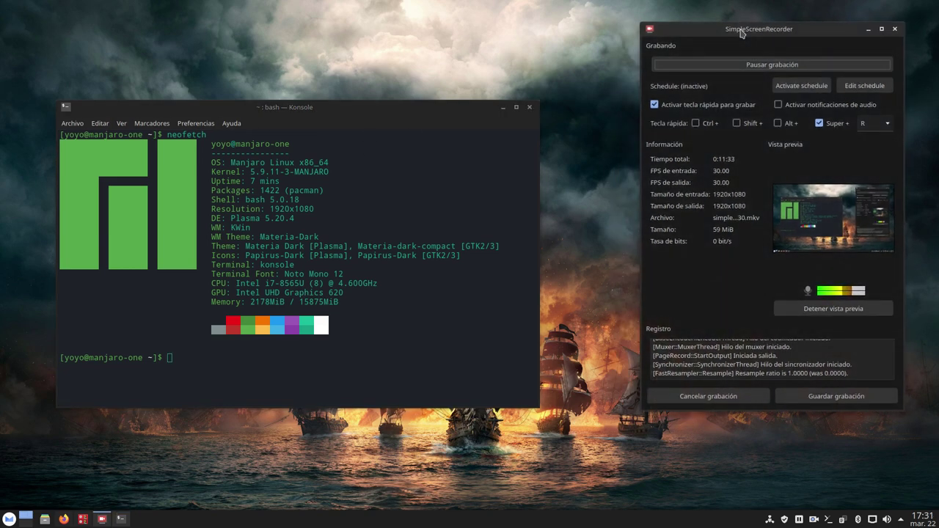